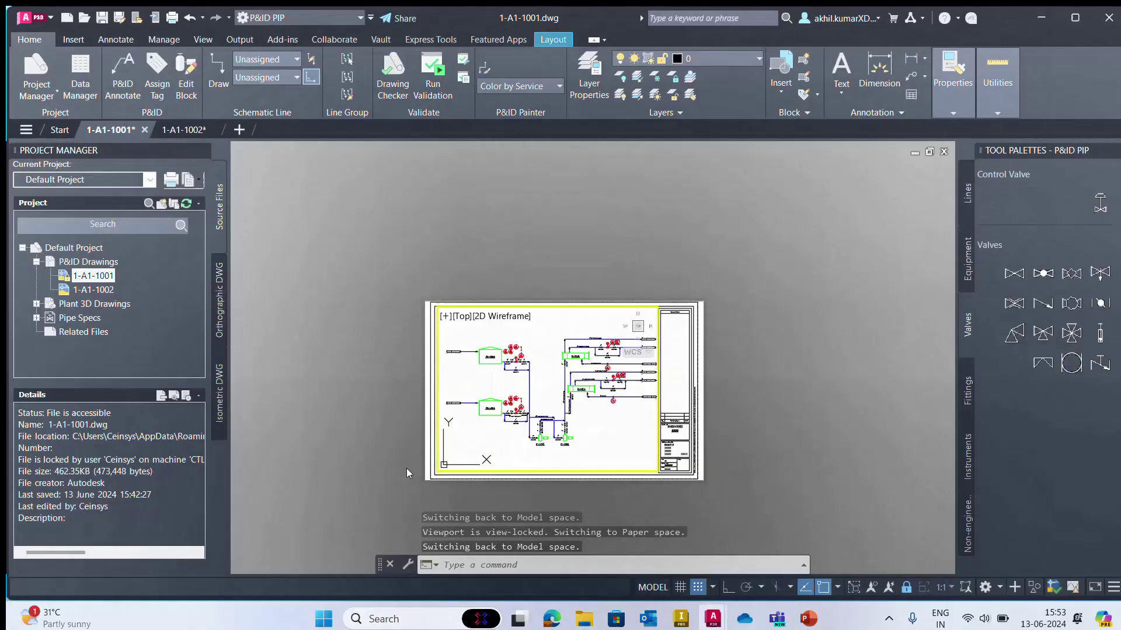
Open drawing 1-A1-1002 and zoom in on pumps P-2001 and P-2002 next to tank TK-1002.
{"action": "scroll", "coordinate": [515, 459], "scroll_direction": "up", "scroll_amount": 2}
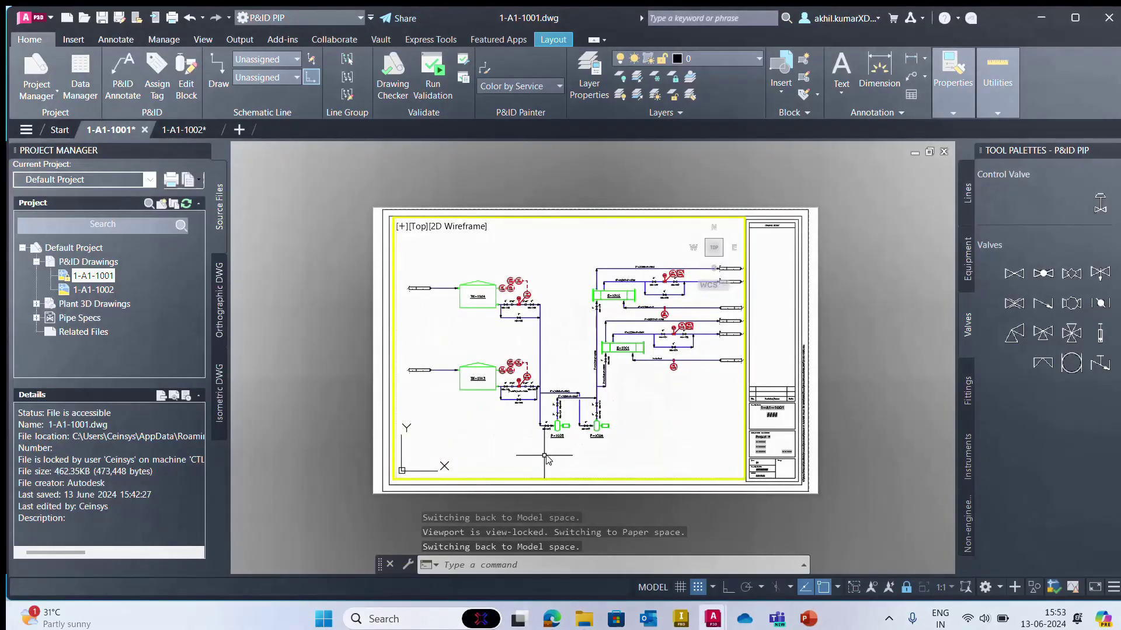
{"action": "double_click", "coordinate": [94, 290]}
{"action": "scroll", "coordinate": [595, 339], "scroll_direction": "down", "scroll_amount": 3}
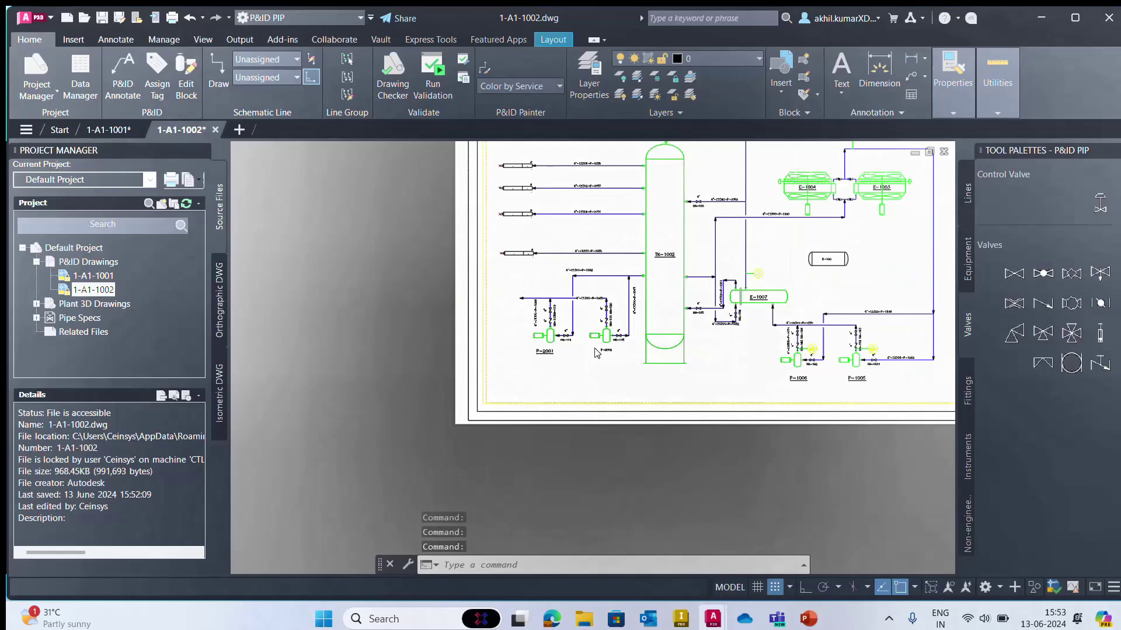
{"action": "scroll", "coordinate": [811, 391], "scroll_direction": "up", "scroll_amount": 4}
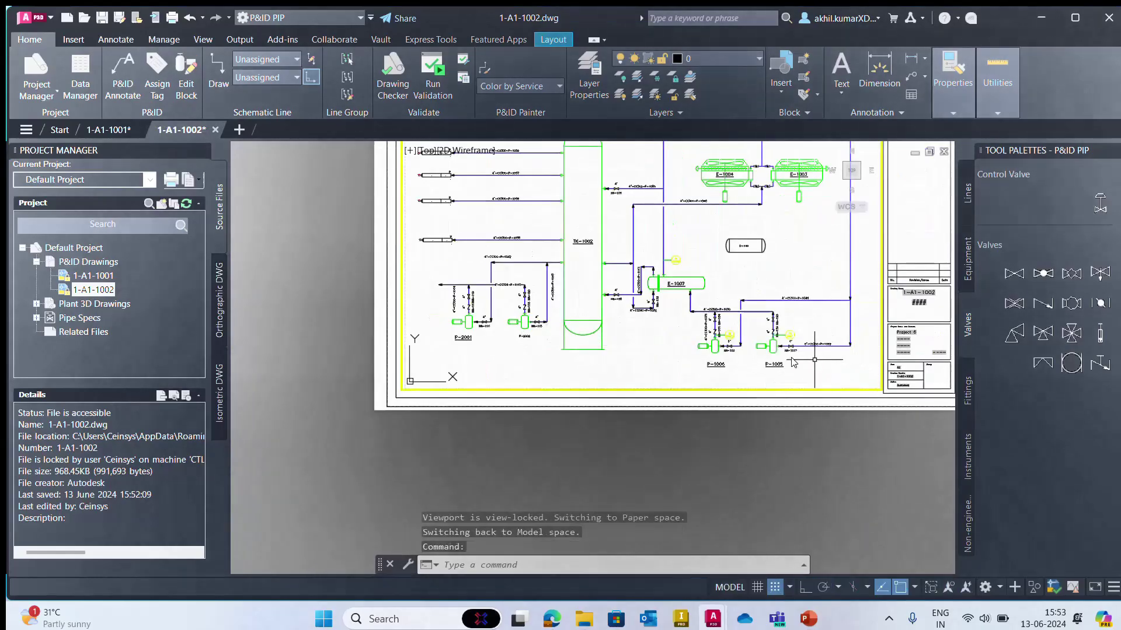
{"action": "scroll", "coordinate": [824, 404], "scroll_direction": "down", "scroll_amount": 2}
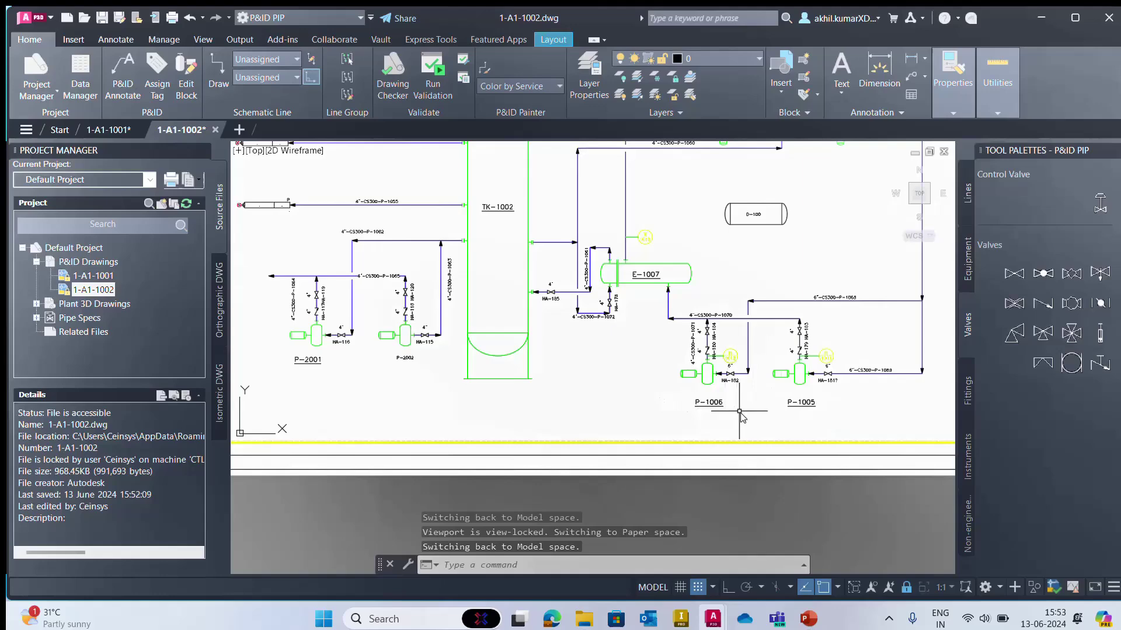
{"action": "scroll", "coordinate": [496, 367], "scroll_direction": "down", "scroll_amount": 3}
{"action": "scroll", "coordinate": [496, 367], "scroll_direction": "up", "scroll_amount": 3}
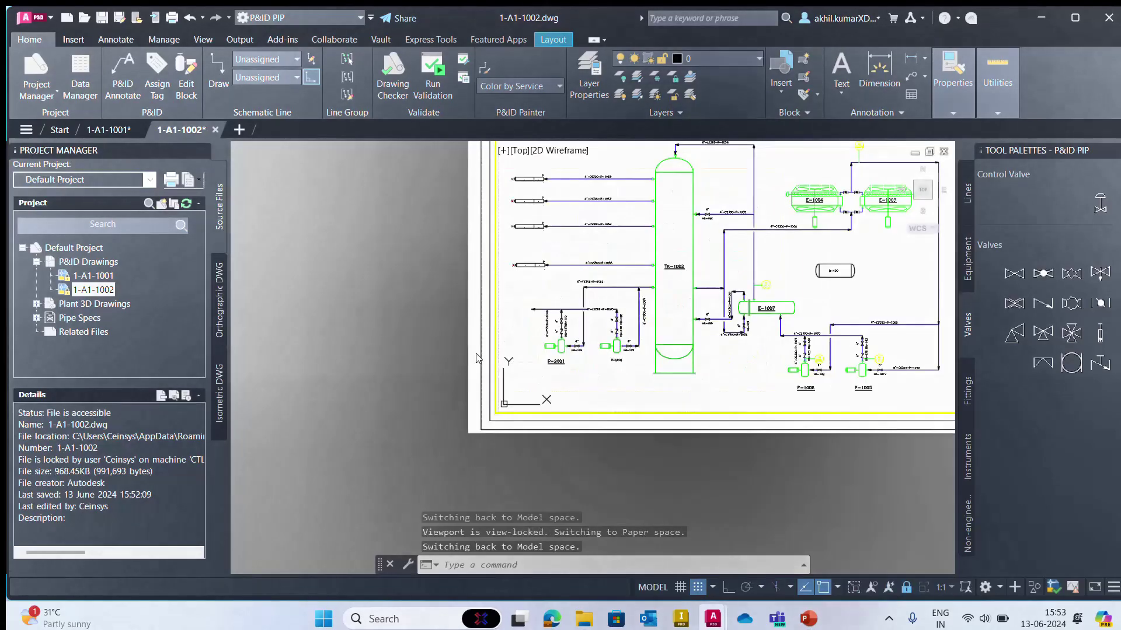
{"action": "scroll", "coordinate": [526, 376], "scroll_direction": "up", "scroll_amount": 2}
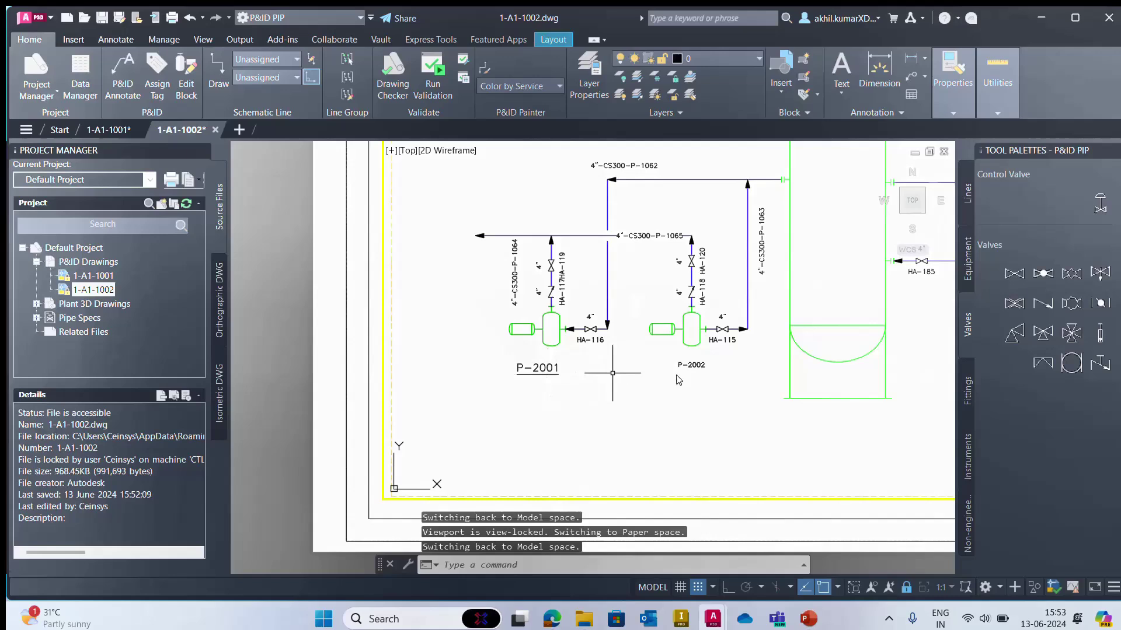
Place a Pump Infotag reading P-2001 HORIZONTAL CENTRIFUGAL PUMP below pump P-2001.
{"action": "left_click", "coordinate": [554, 320]}
{"action": "left_click", "coordinate": [561, 325]}
{"action": "right_click", "coordinate": [560, 325]}
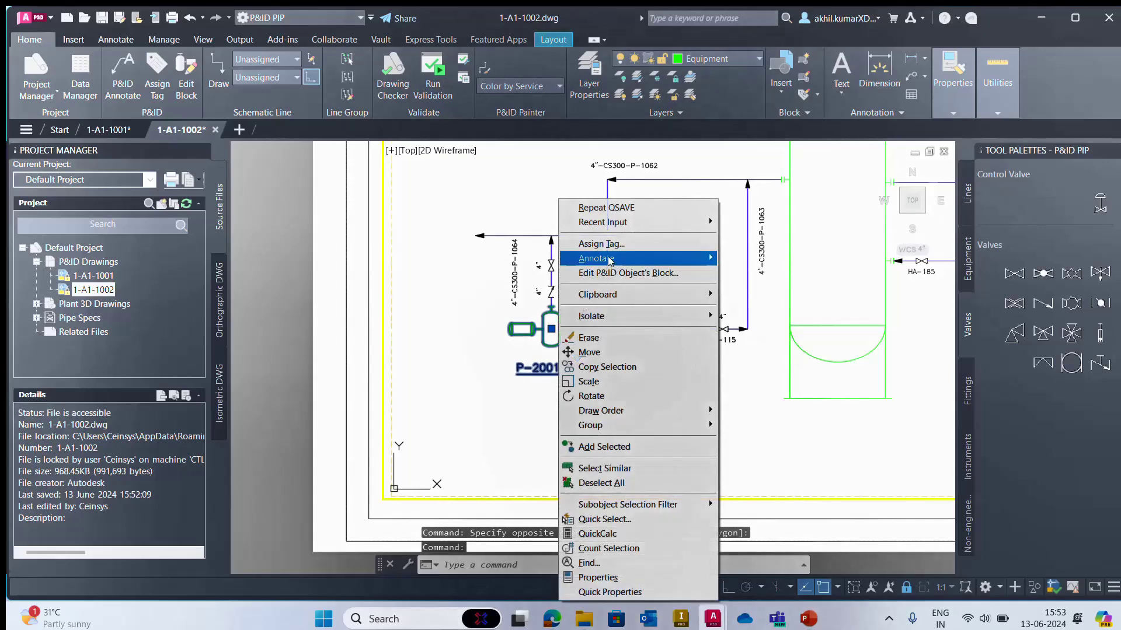
{"action": "mouse_move", "coordinate": [625, 262]}
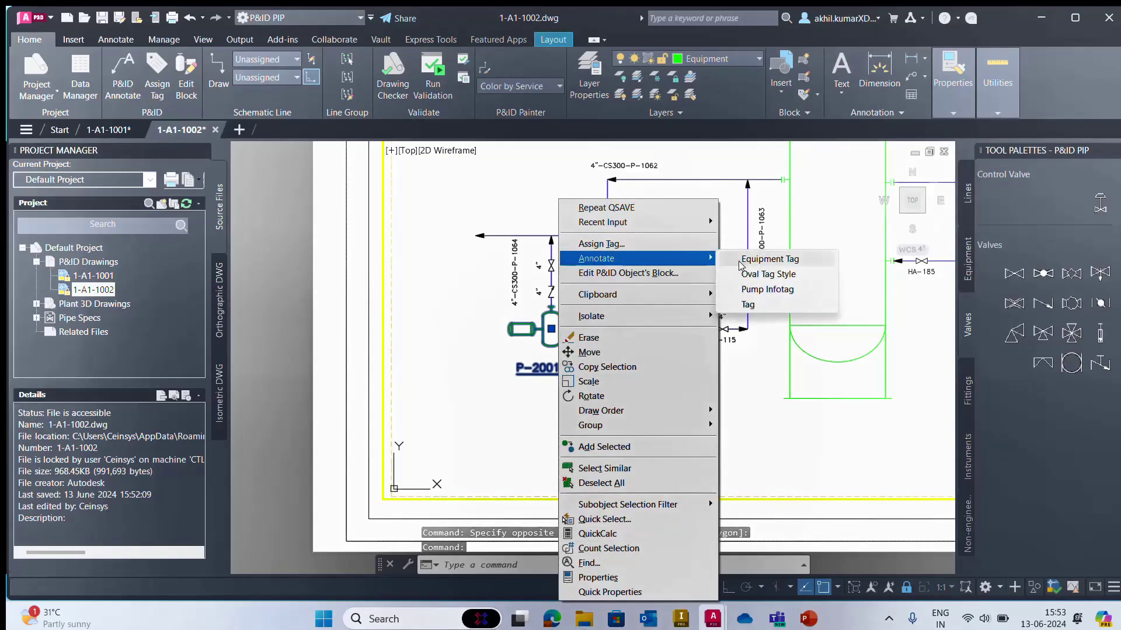
{"action": "left_click", "coordinate": [770, 290]}
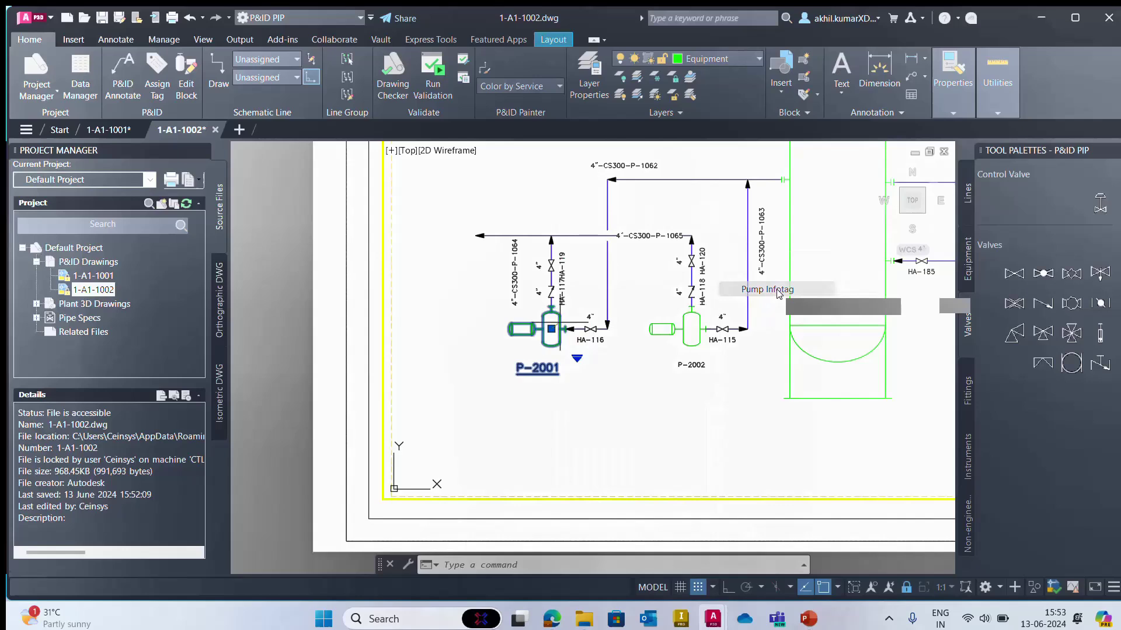
{"action": "left_click", "coordinate": [545, 412]}
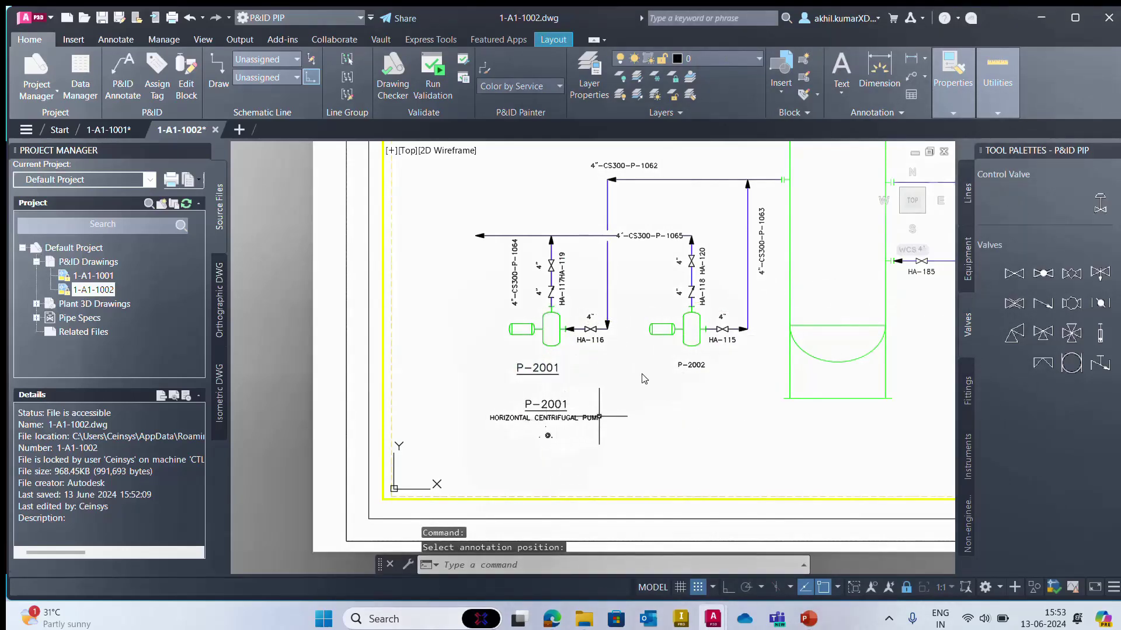
Place a matching Pump Infotag below pump P-2002.
{"action": "left_click", "coordinate": [685, 328]}
{"action": "right_click", "coordinate": [685, 328]}
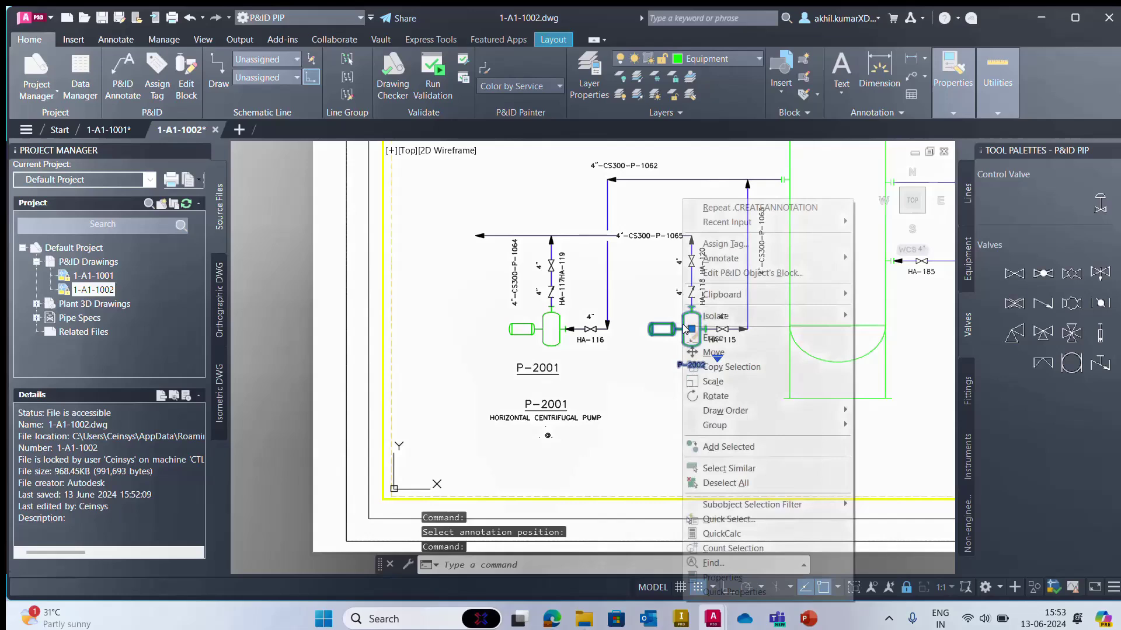
{"action": "mouse_move", "coordinate": [731, 258]}
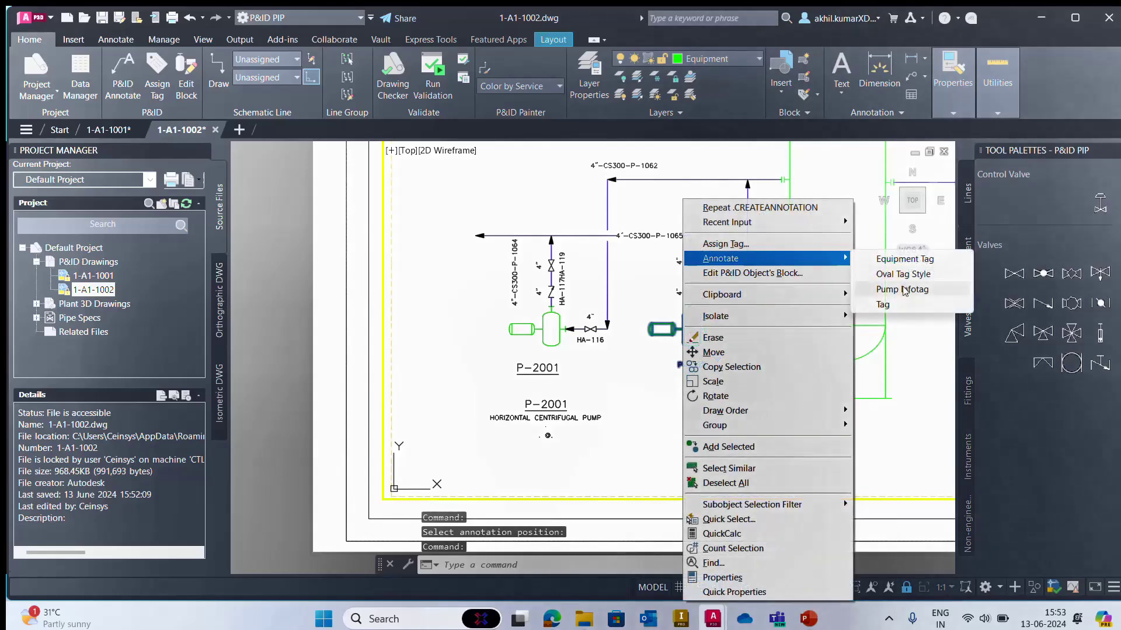
{"action": "left_click", "coordinate": [899, 290]}
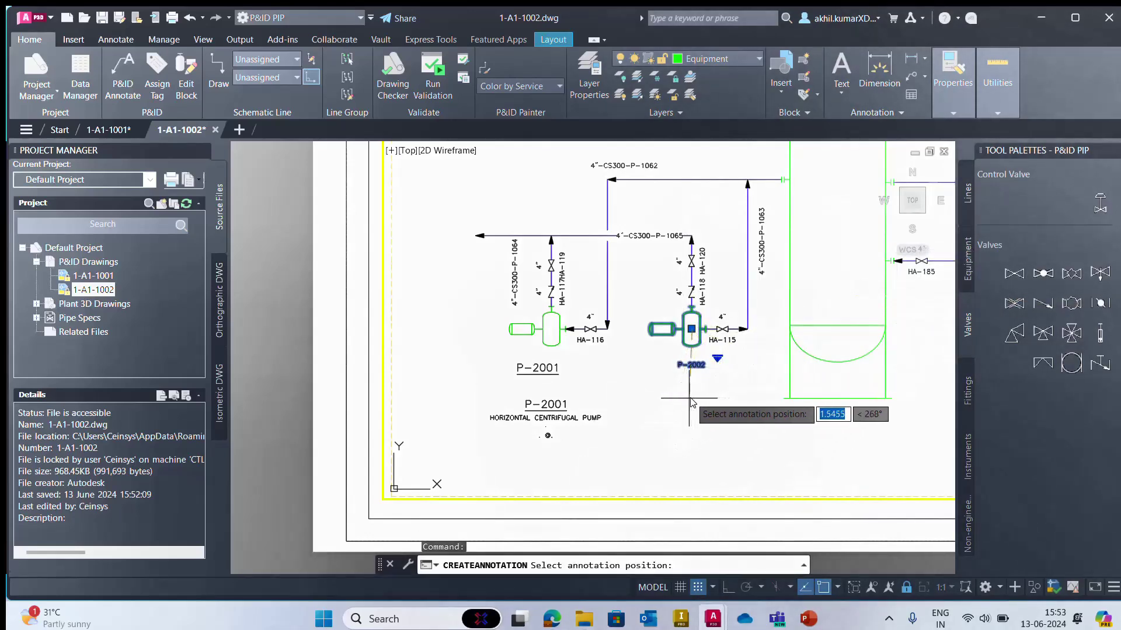
{"action": "left_click", "coordinate": [701, 439]}
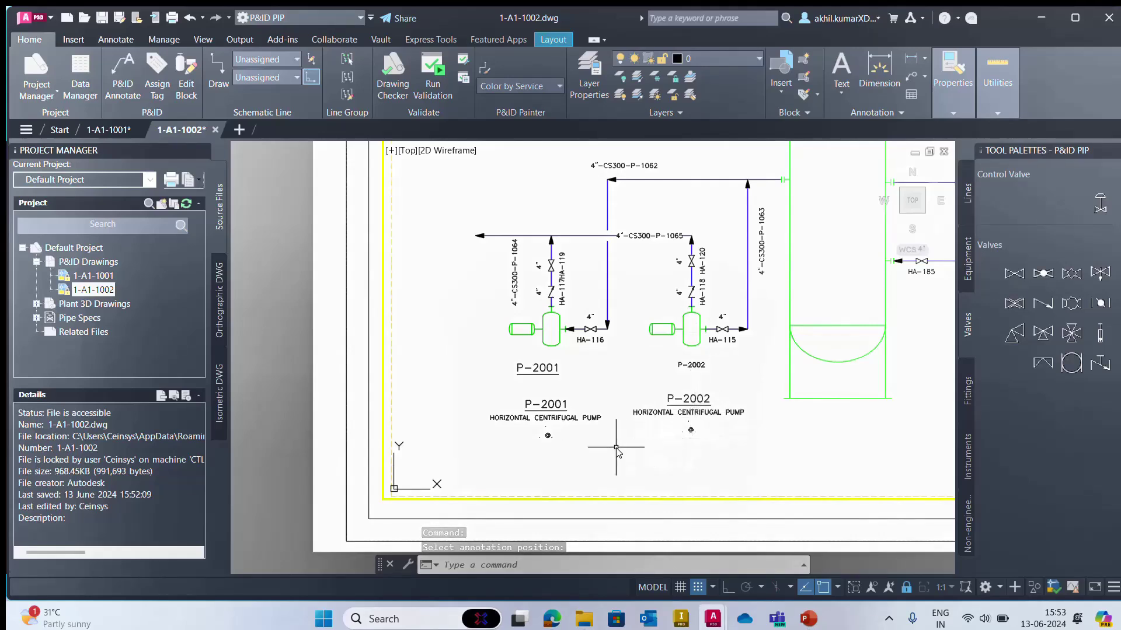
Open Data Manager's P&ID Project Data view filtered to Pumps > Horizontal Centrifugal Pump.
{"action": "key", "text": "Escape"}
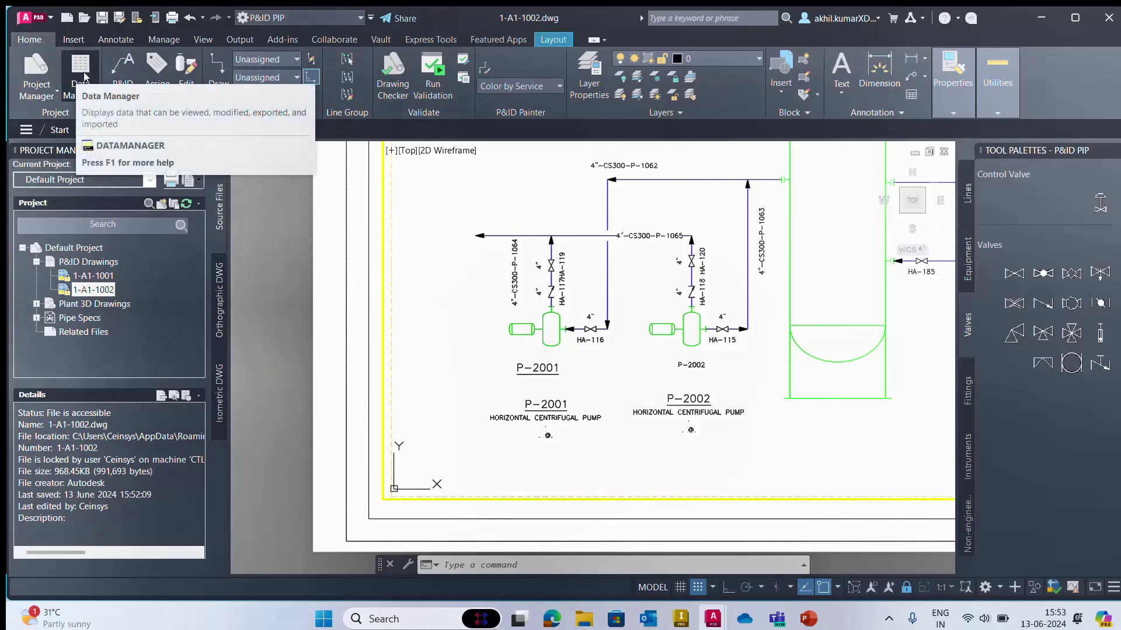
{"action": "left_click", "coordinate": [85, 75]}
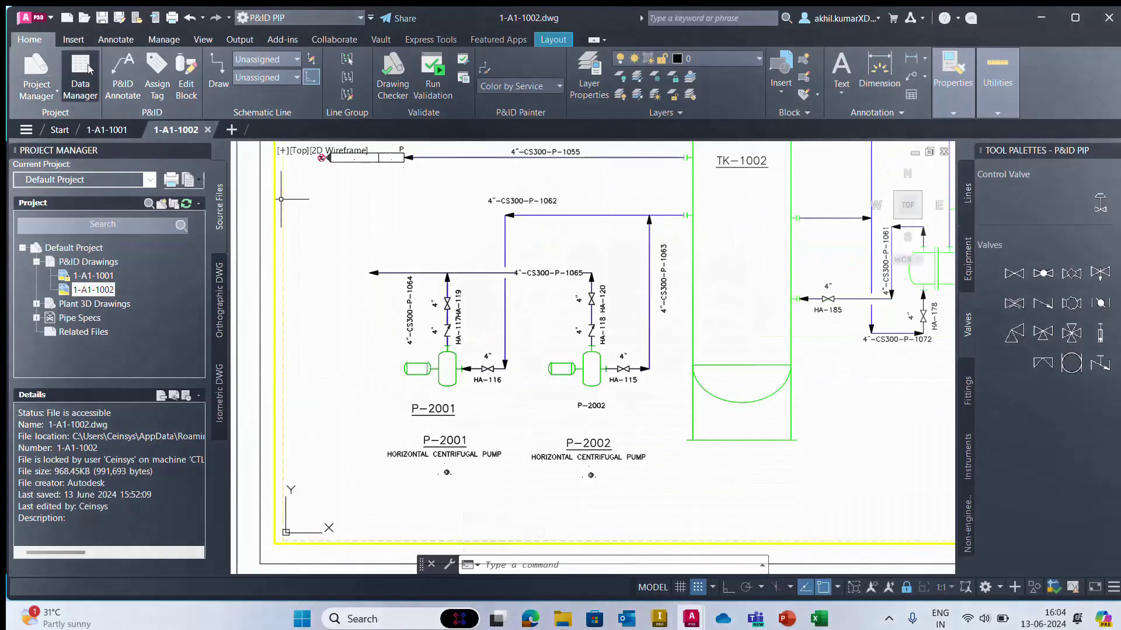
{"action": "left_click", "coordinate": [85, 70]}
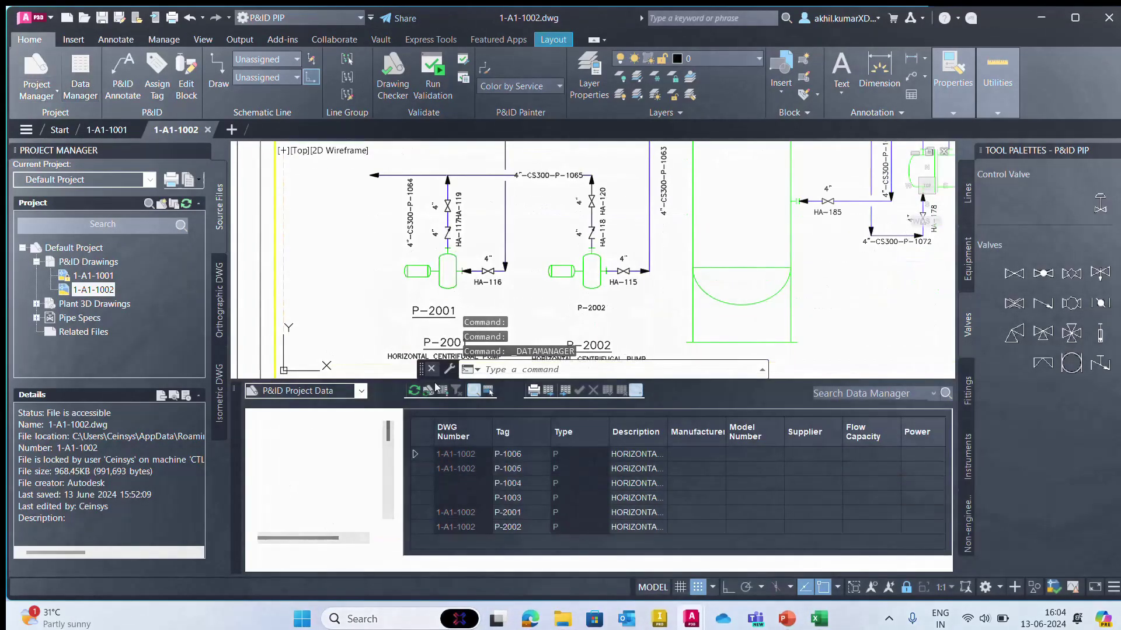
{"action": "left_click", "coordinate": [342, 396]}
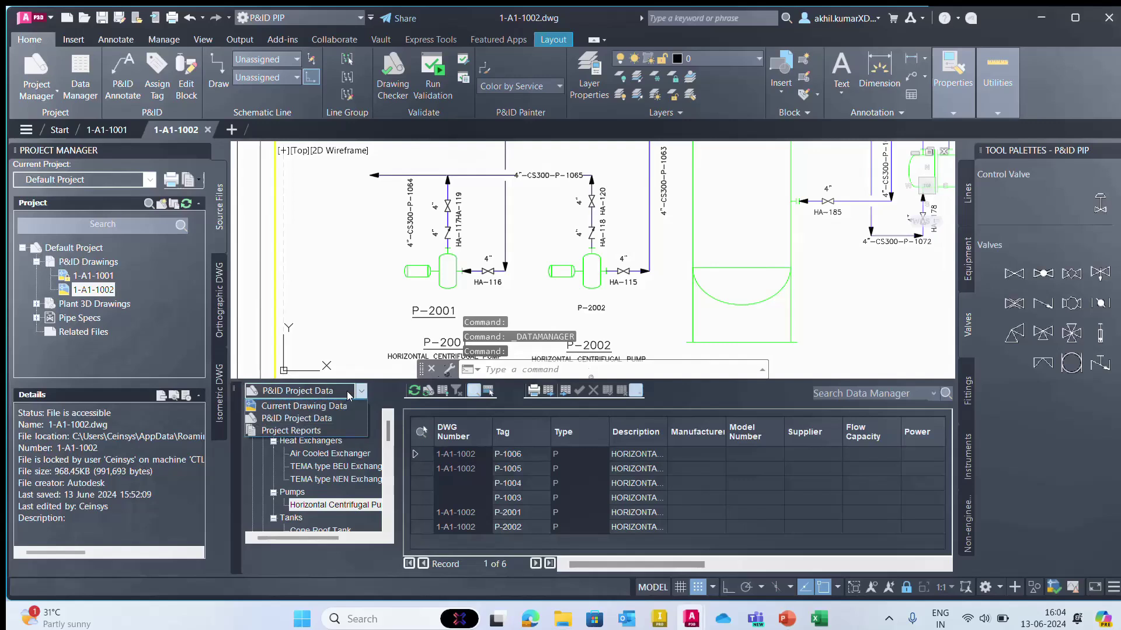
{"action": "left_click", "coordinate": [310, 407]}
{"action": "scroll", "coordinate": [335, 505], "scroll_direction": "down", "scroll_amount": 1}
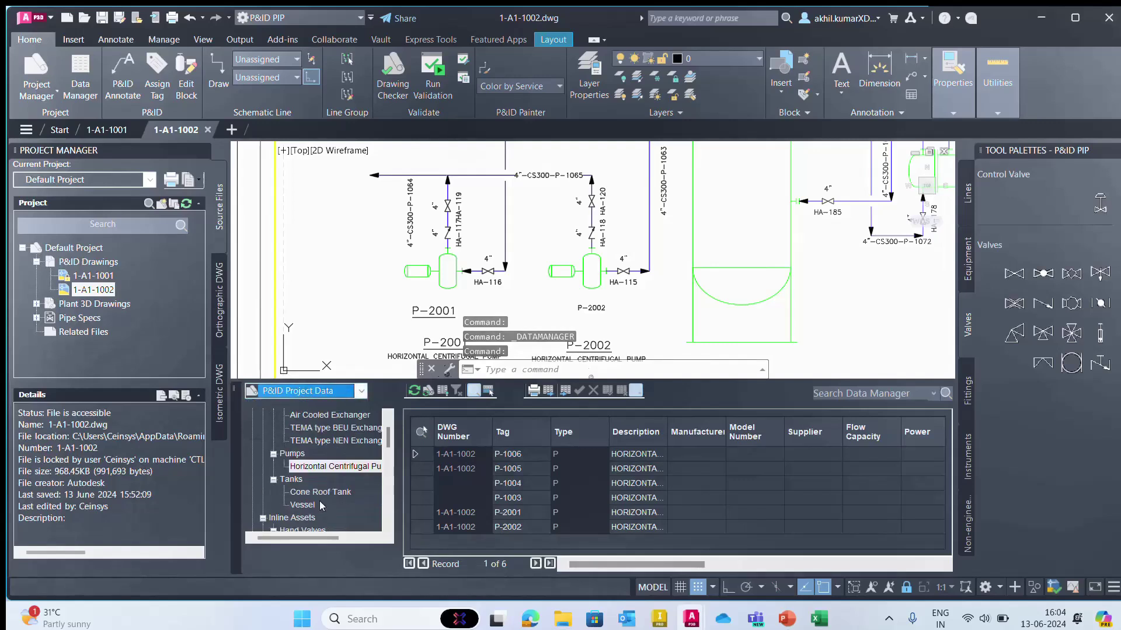
{"action": "left_click", "coordinate": [293, 455]}
{"action": "left_click", "coordinate": [317, 467]}
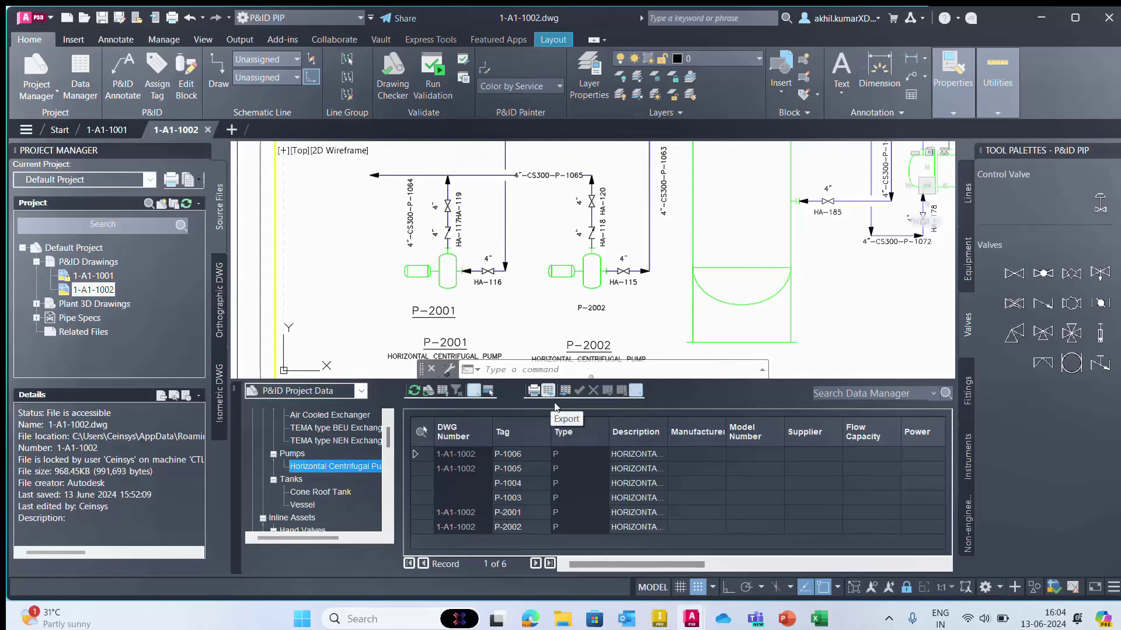
Replace P-2001's description with PRIMARY PUMP in the pump data table.
{"action": "left_click", "coordinate": [640, 515]}
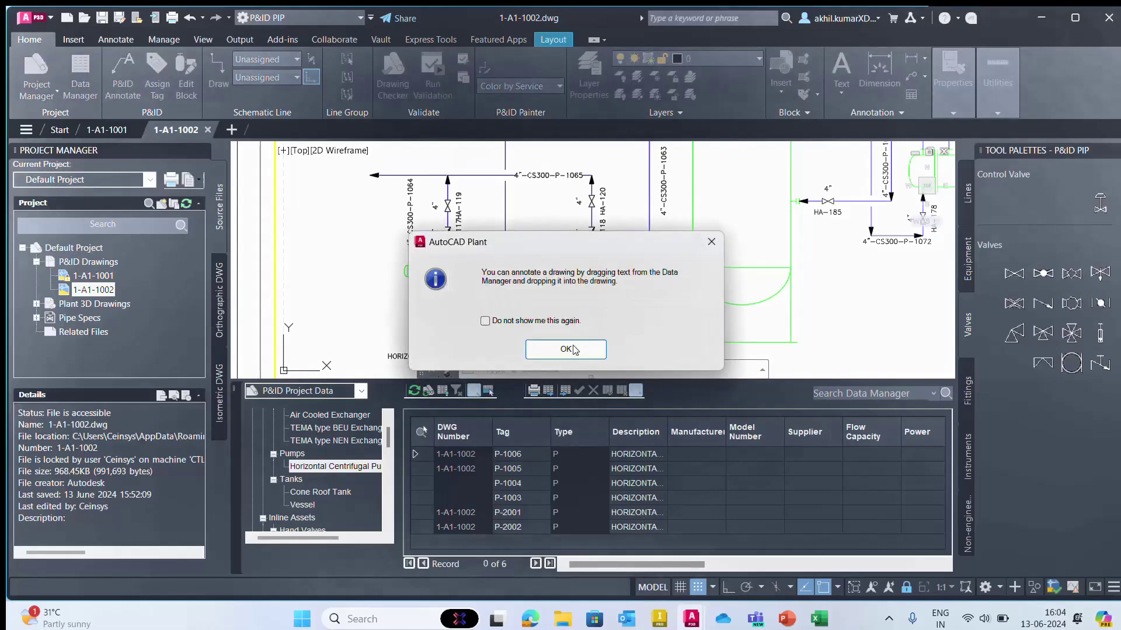
{"action": "left_click", "coordinate": [575, 350]}
{"action": "left_click", "coordinate": [638, 513]}
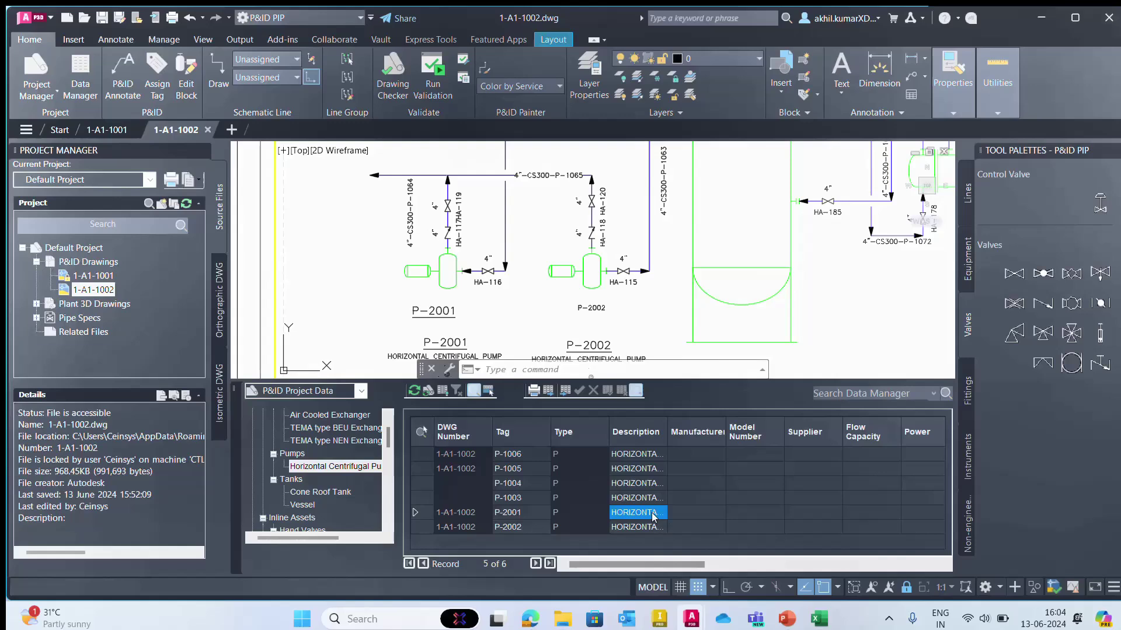
{"action": "left_click", "coordinate": [645, 511]}
{"action": "left_click_drag", "start_coordinate": [666, 512], "coordinate": [577, 512]}
{"action": "key", "text": "BackSpace"}
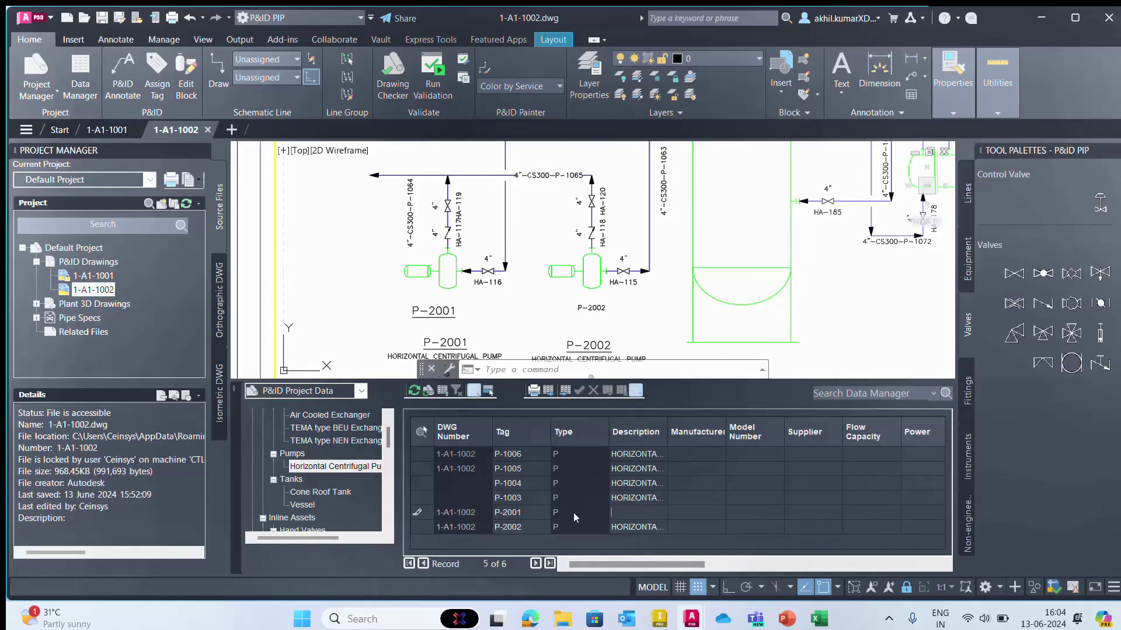
{"action": "type", "text": "Primary"}
{"action": "key", "text": "Caps_Lock"}
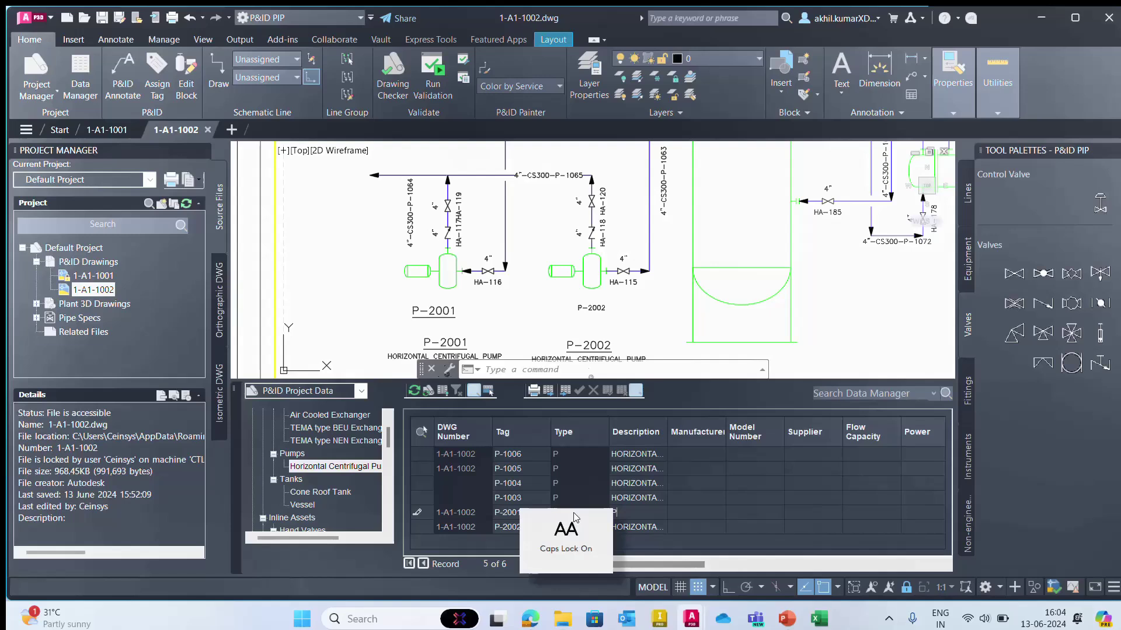
{"action": "type", "text": "PRIMARY "}
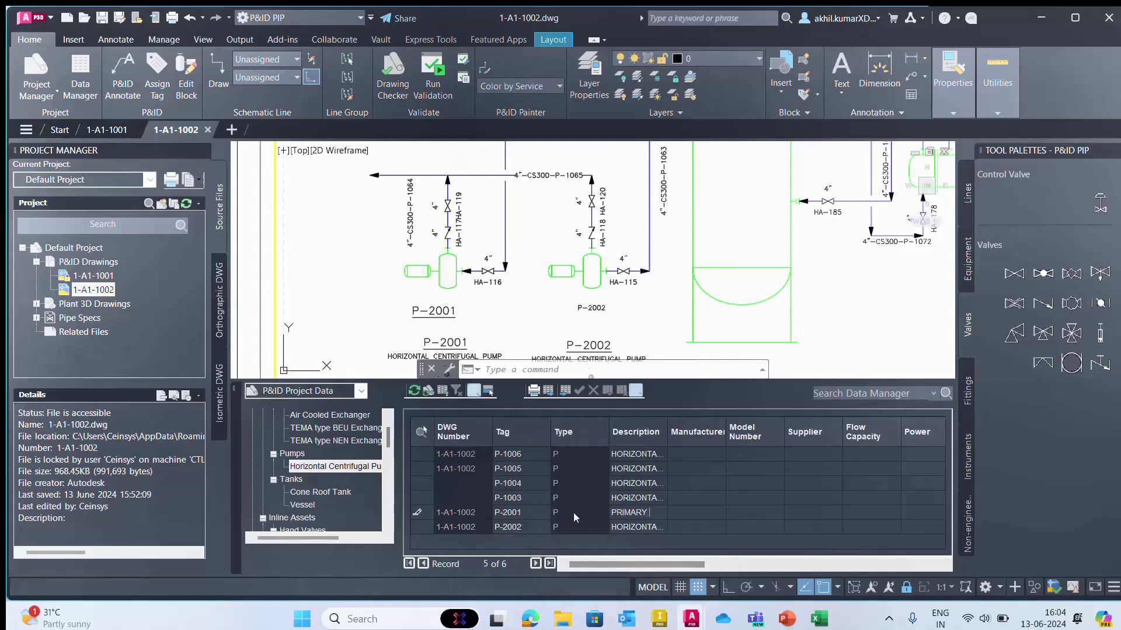
{"action": "type", "text": "PUMP"}
{"action": "left_click", "coordinate": [642, 528]}
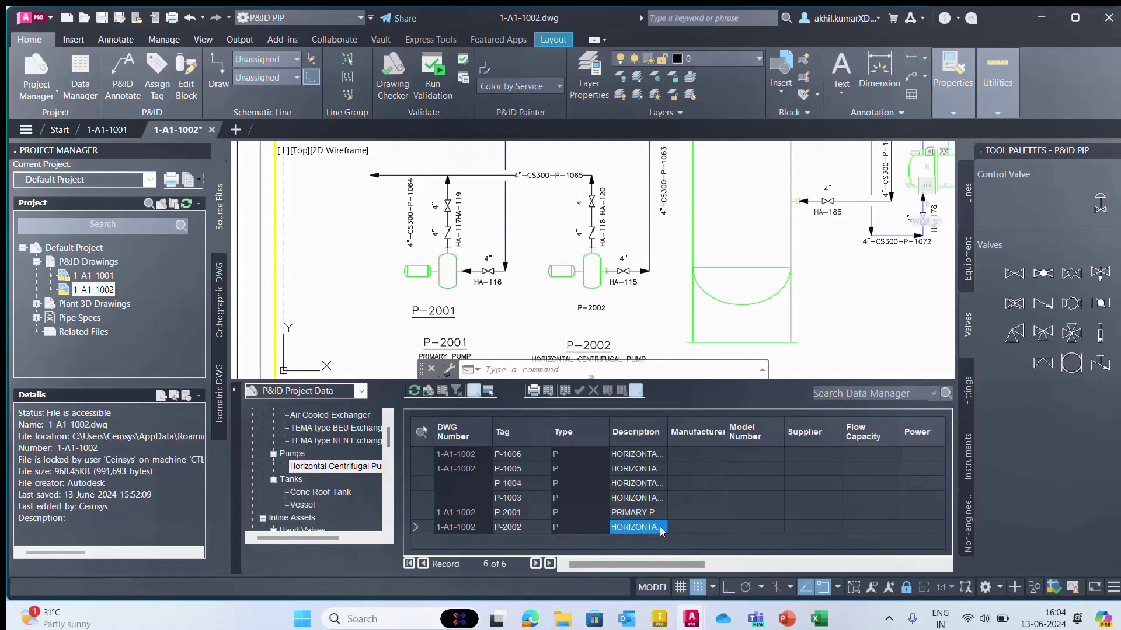
Set P-2002's description to SECONDARY PUMP.
{"action": "type", "text": "SECO"}
{"action": "type", "text": "NDARY PUM"}
{"action": "type", "text": "P"}
{"action": "key", "text": "Return"}
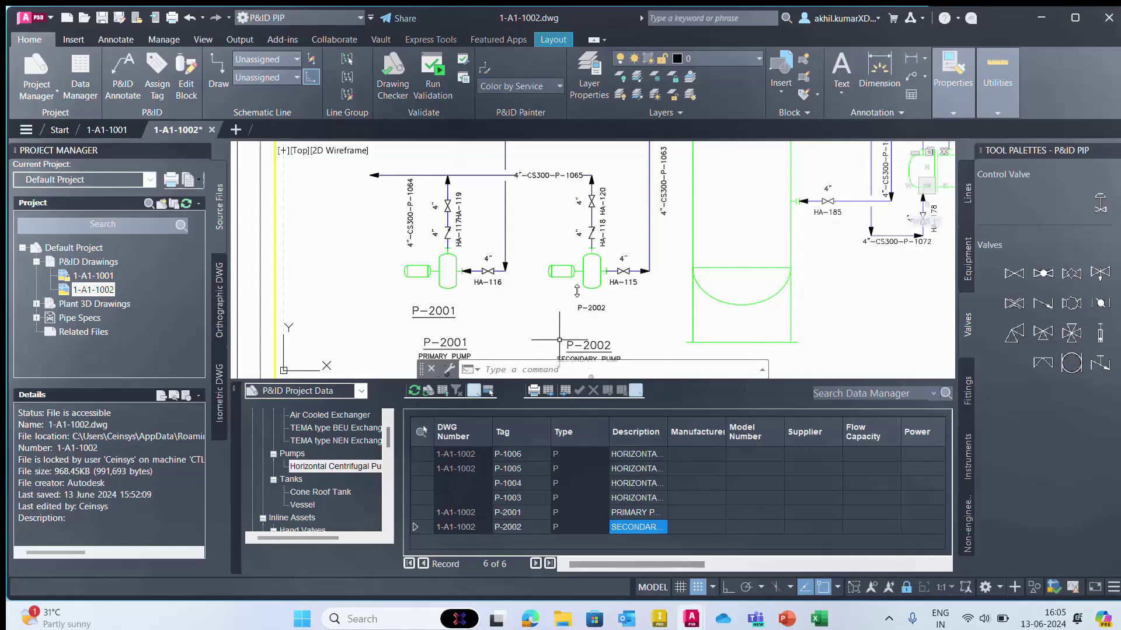
{"action": "scroll", "coordinate": [576, 290], "scroll_direction": "down", "scroll_amount": 3}
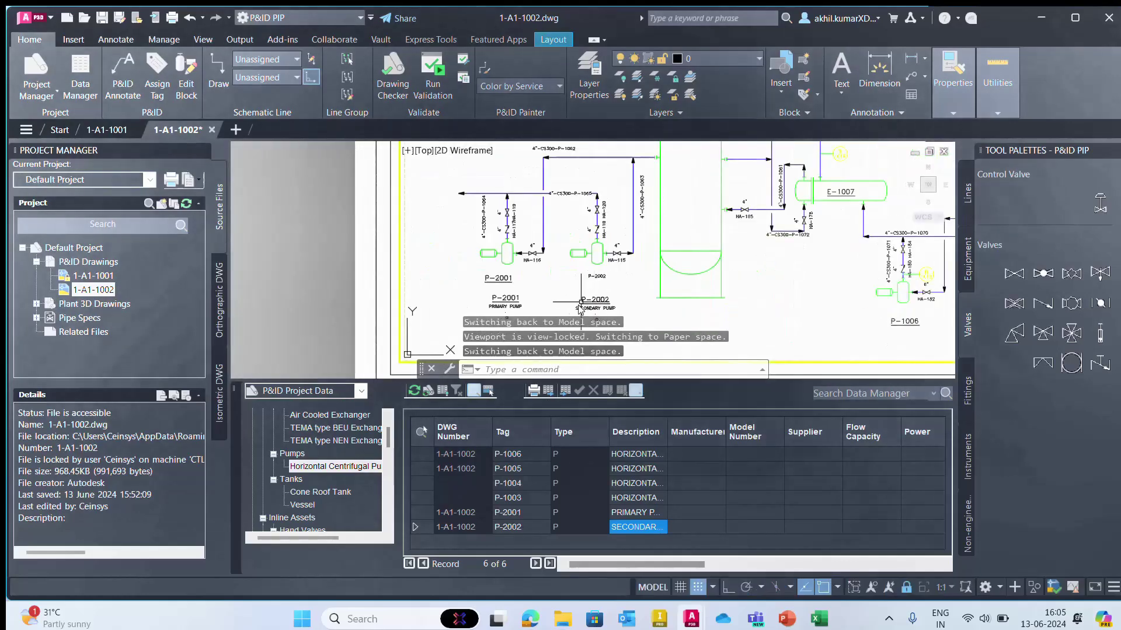
Export the pump data to 1-A1-1002-Pumps.xlsx in the TEST folder.
{"action": "left_click", "coordinate": [548, 390]}
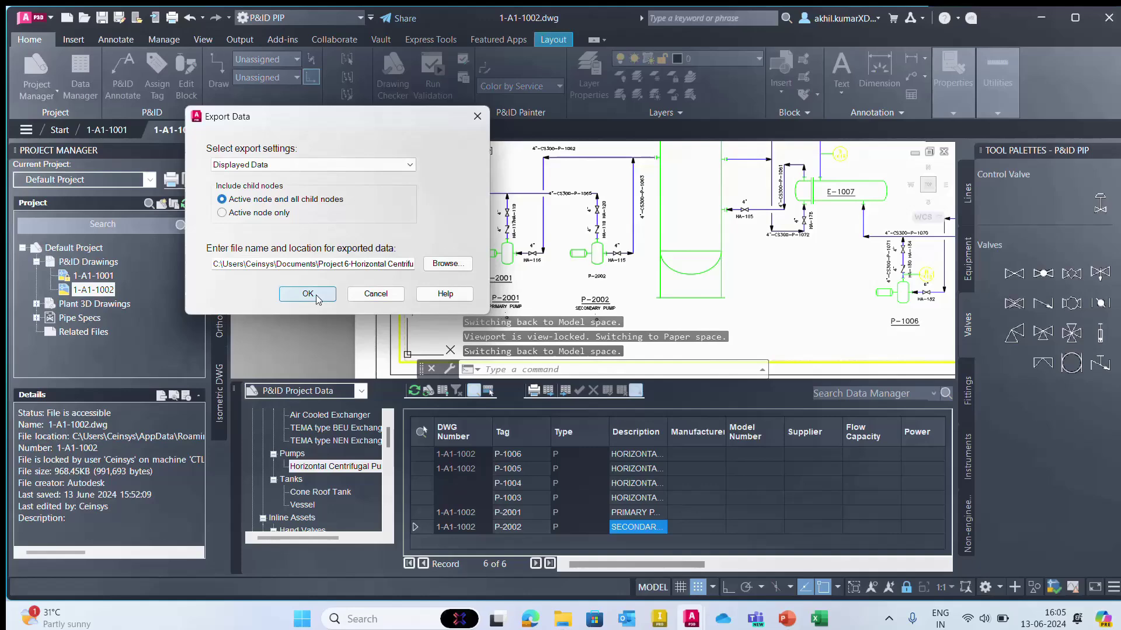
{"action": "left_click", "coordinate": [464, 266]}
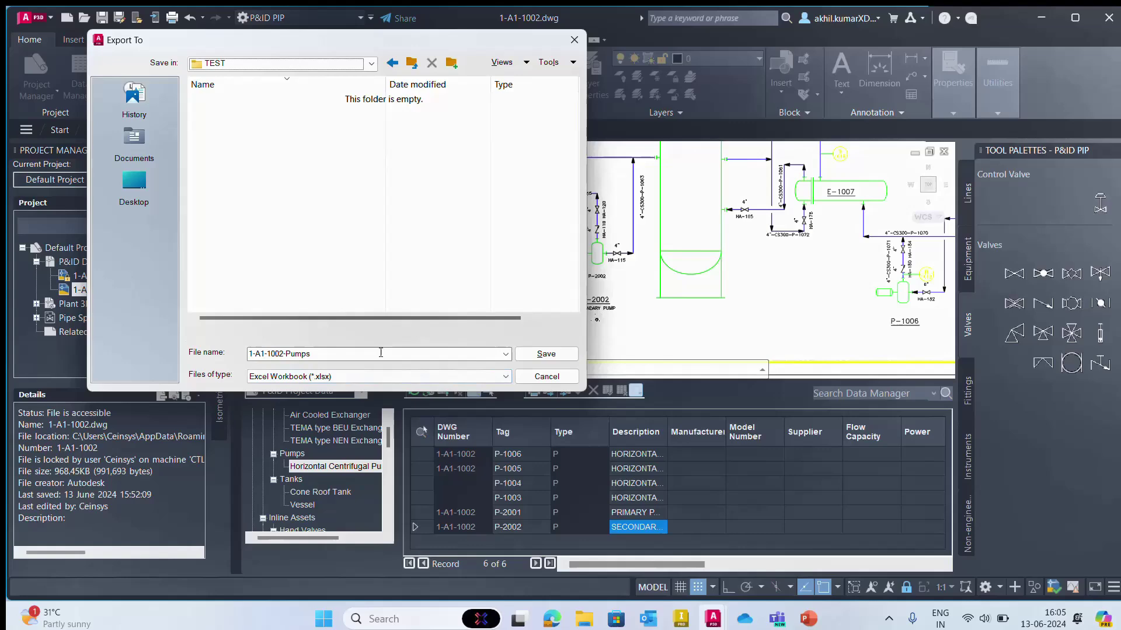
{"action": "left_click", "coordinate": [546, 354]}
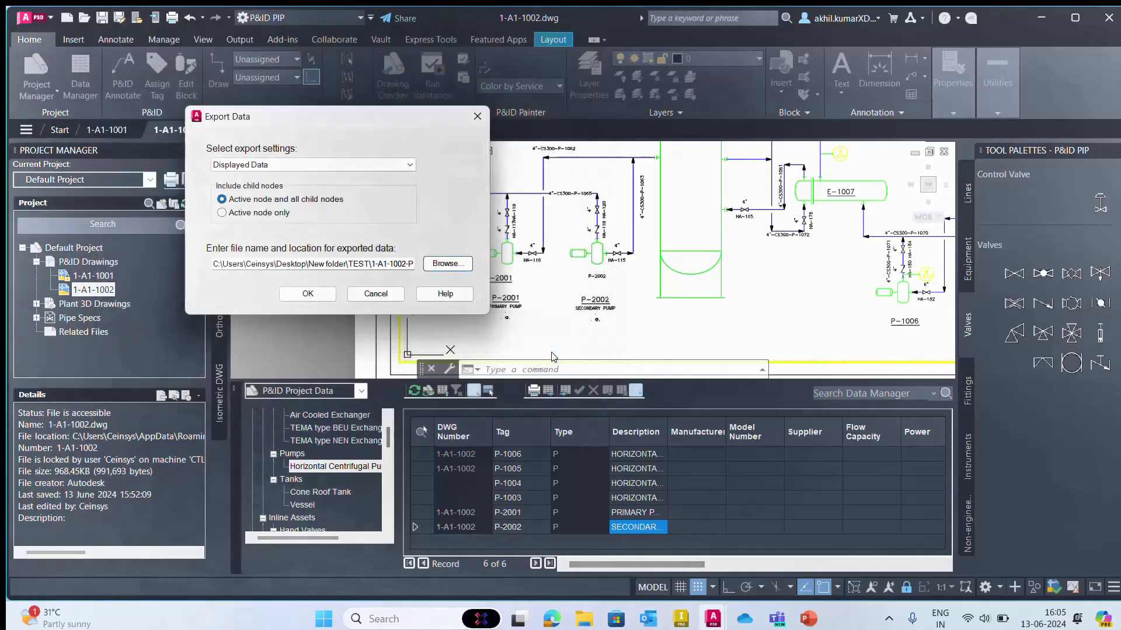
{"action": "left_click", "coordinate": [317, 300]}
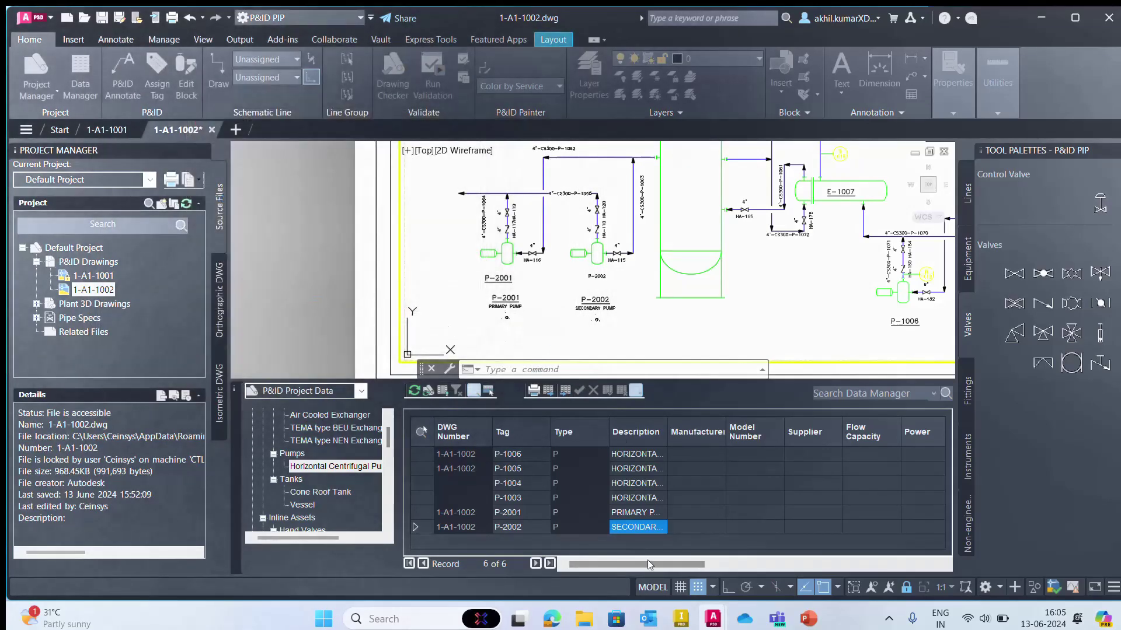
{"action": "mouse_move", "coordinate": [588, 624]}
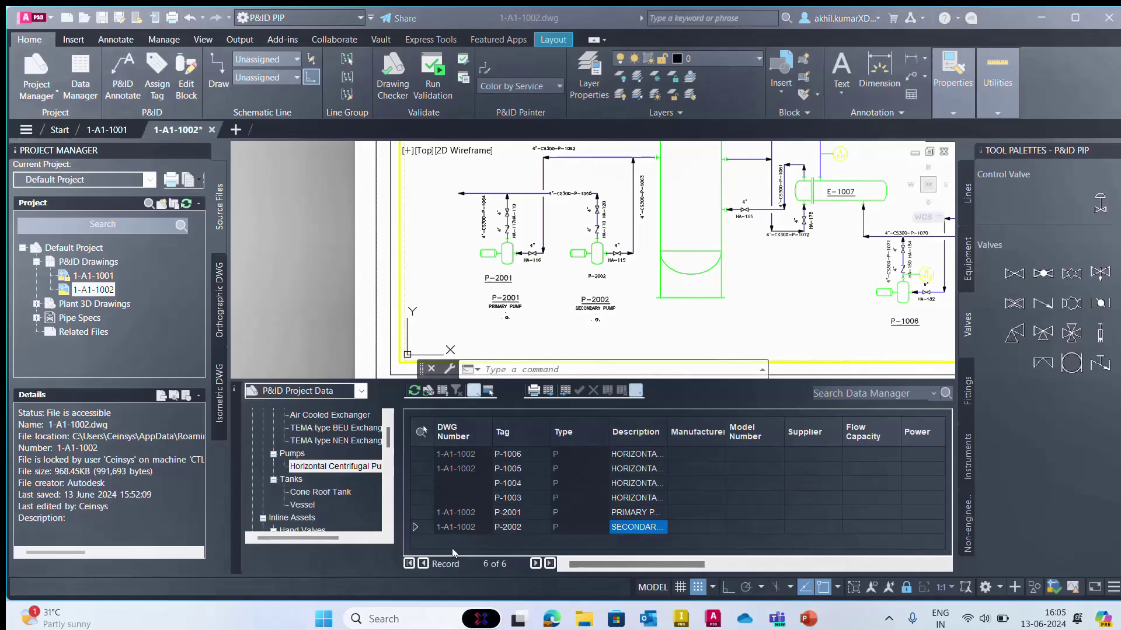
{"action": "left_click", "coordinate": [452, 548]}
Open the 1-A1-1002-Pumps workbook from the TEST folder in Excel.
{"action": "left_click", "coordinate": [247, 144]}
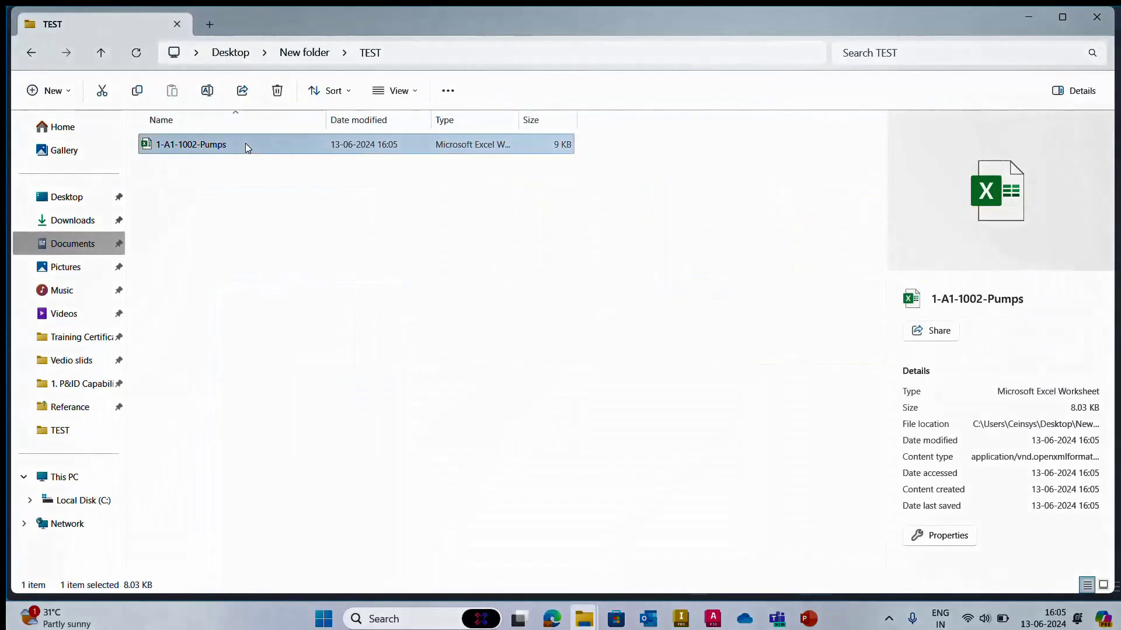
{"action": "double_click", "coordinate": [245, 144]}
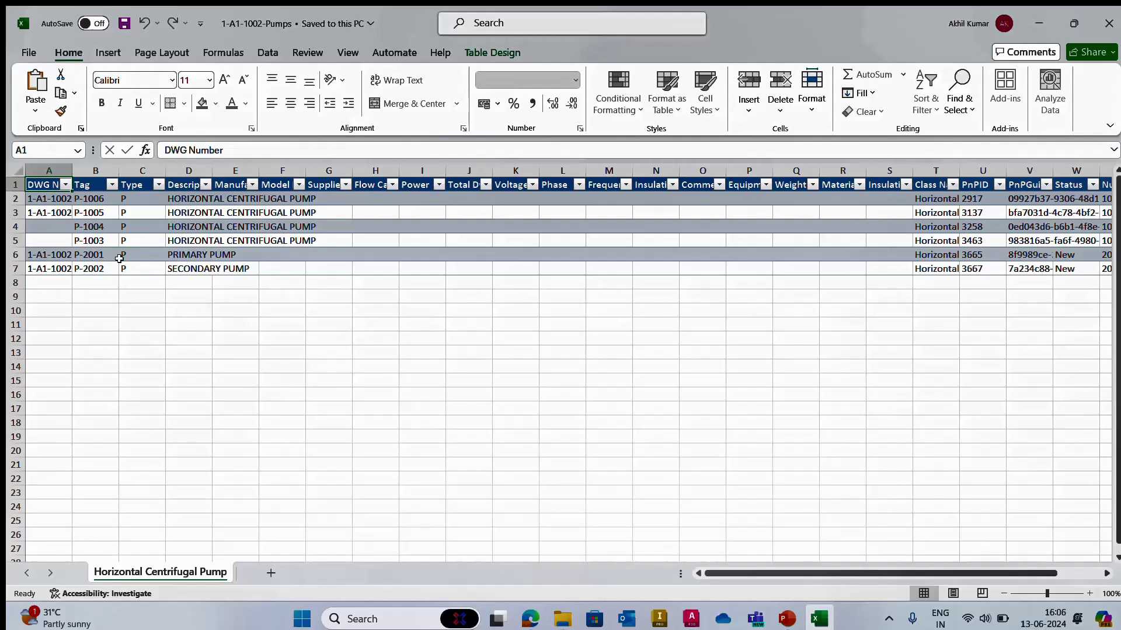
{"action": "left_click", "coordinate": [110, 255]}
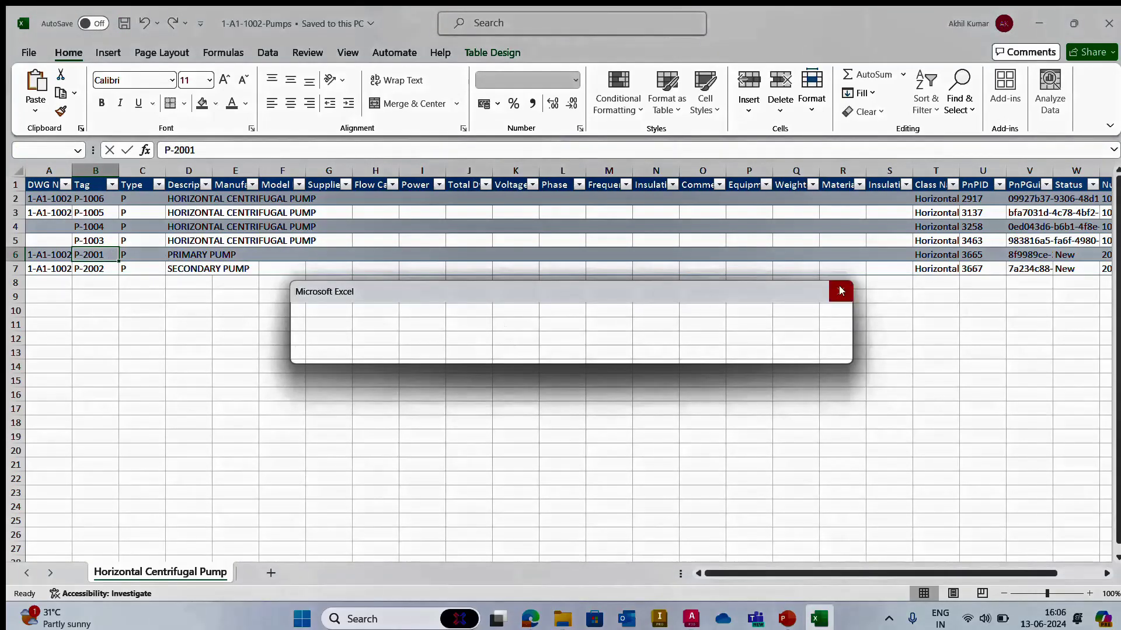
{"action": "left_click", "coordinate": [841, 291]}
Retag P-2001 as P-1001 A and start changing P-2002 to P-1001 B.
{"action": "left_click", "coordinate": [508, 22]}
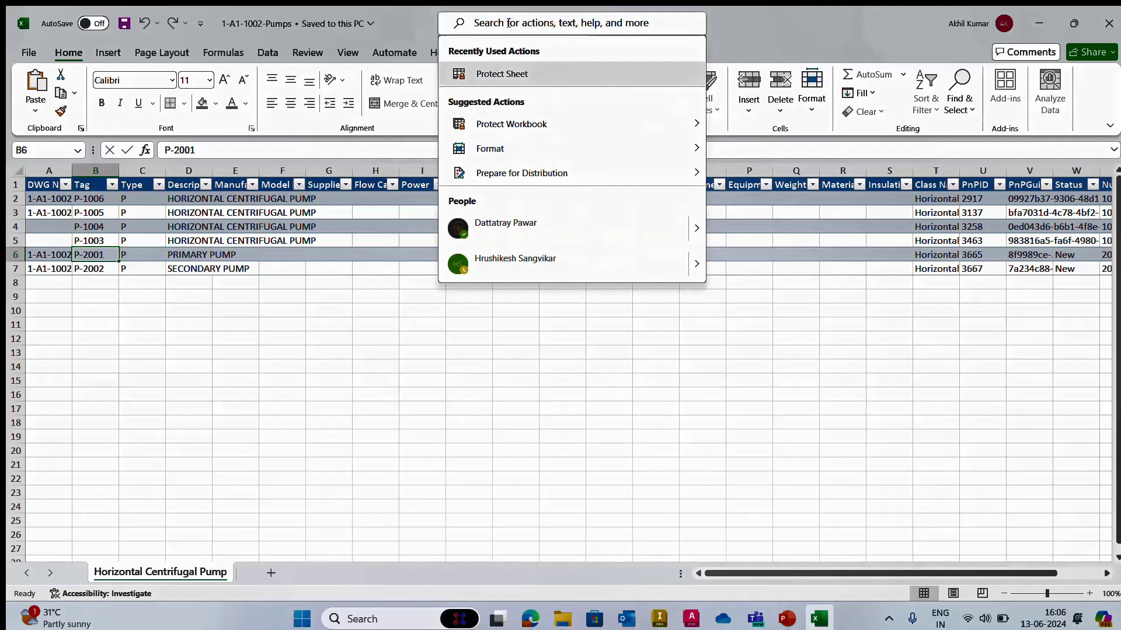
{"action": "key", "text": "Escape"}
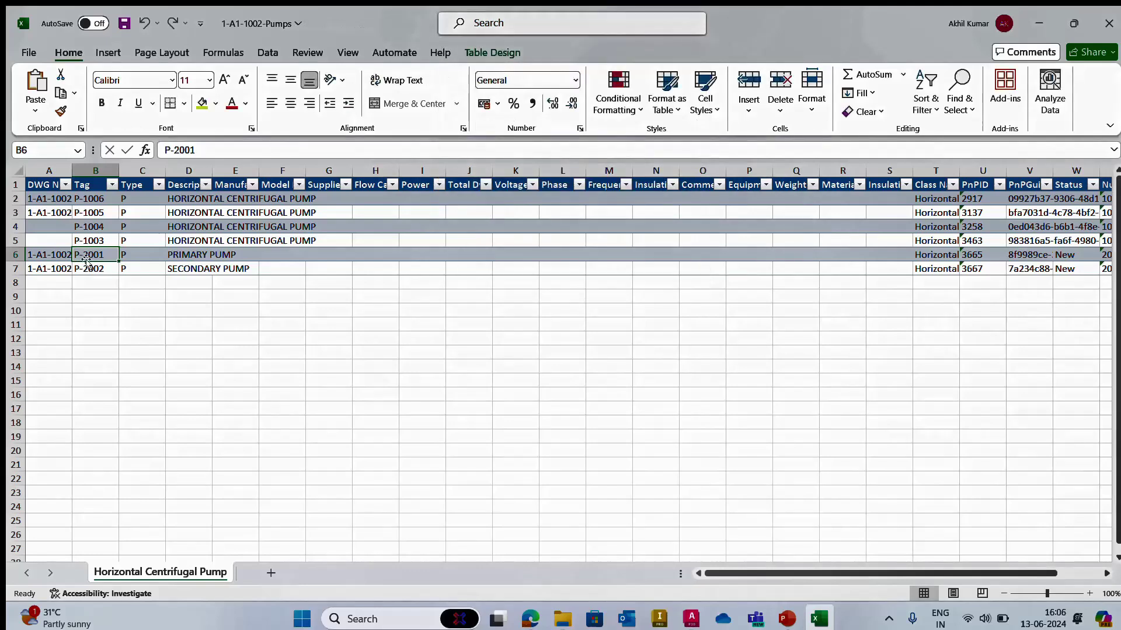
{"action": "double_click", "coordinate": [108, 253]}
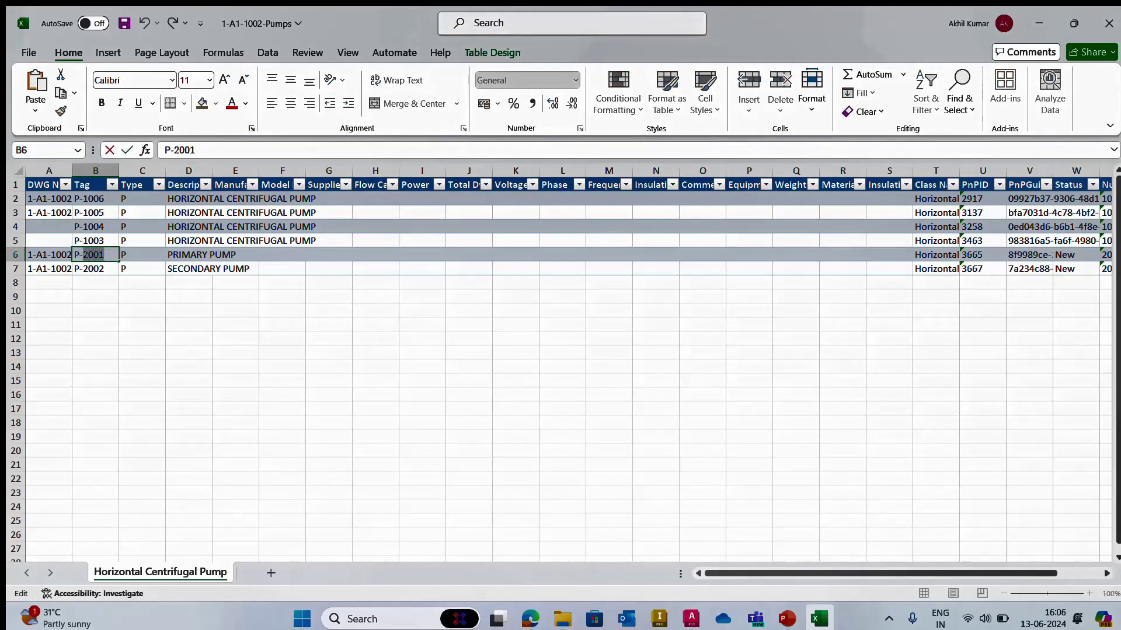
{"action": "left_click_drag", "start_coordinate": [84, 255], "coordinate": [107, 257]}
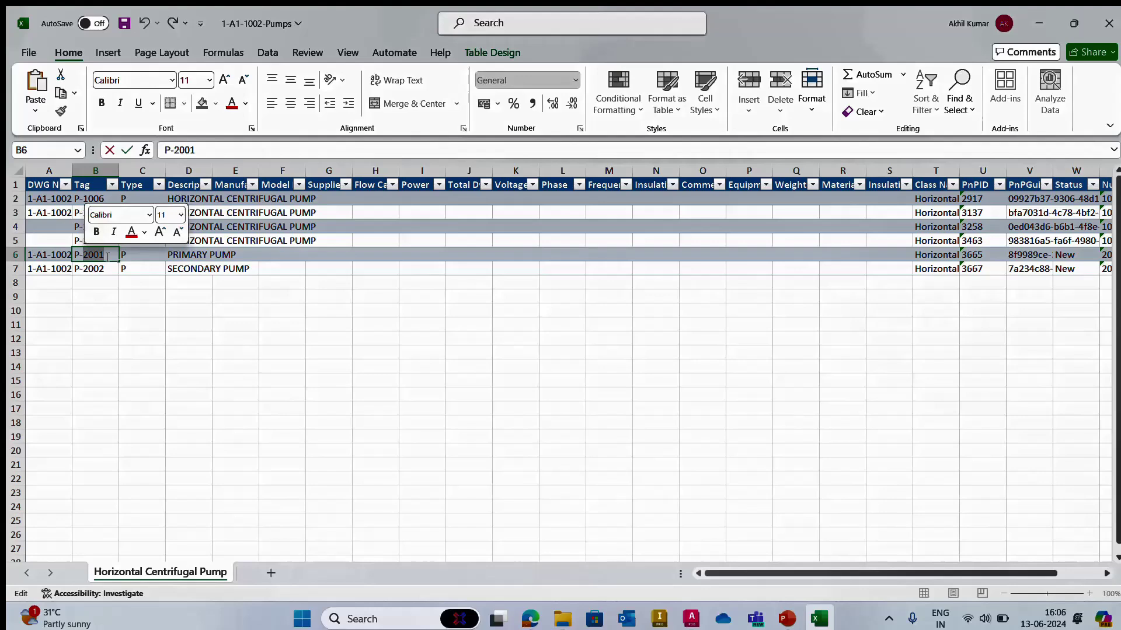
{"action": "type", "text": "1001"}
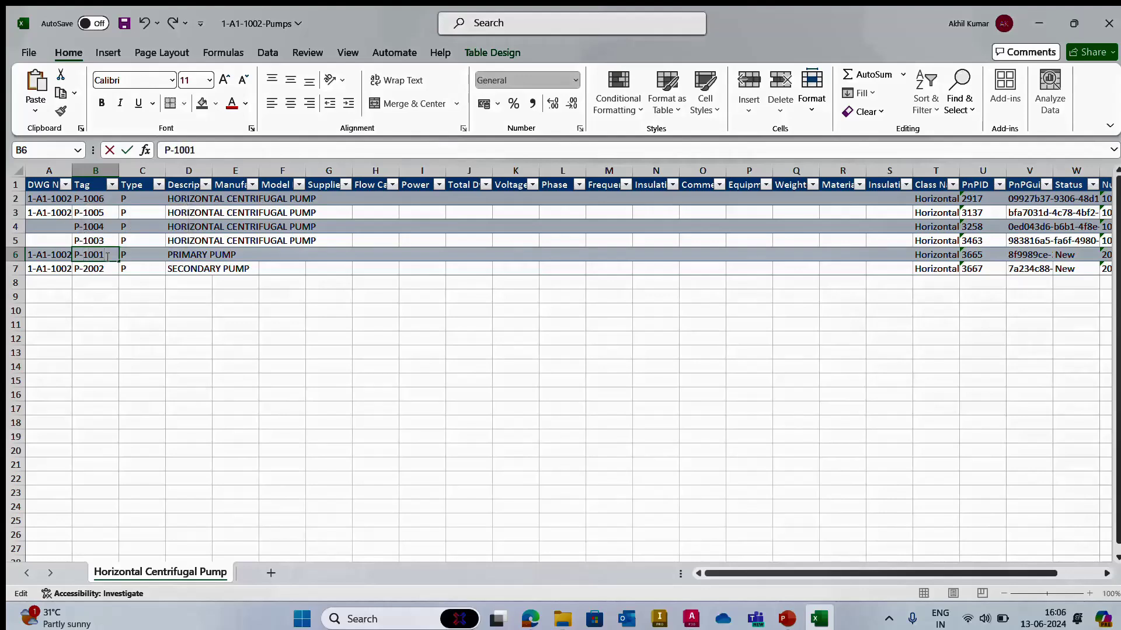
{"action": "type", "text": " A"}
{"action": "key", "text": "Return"}
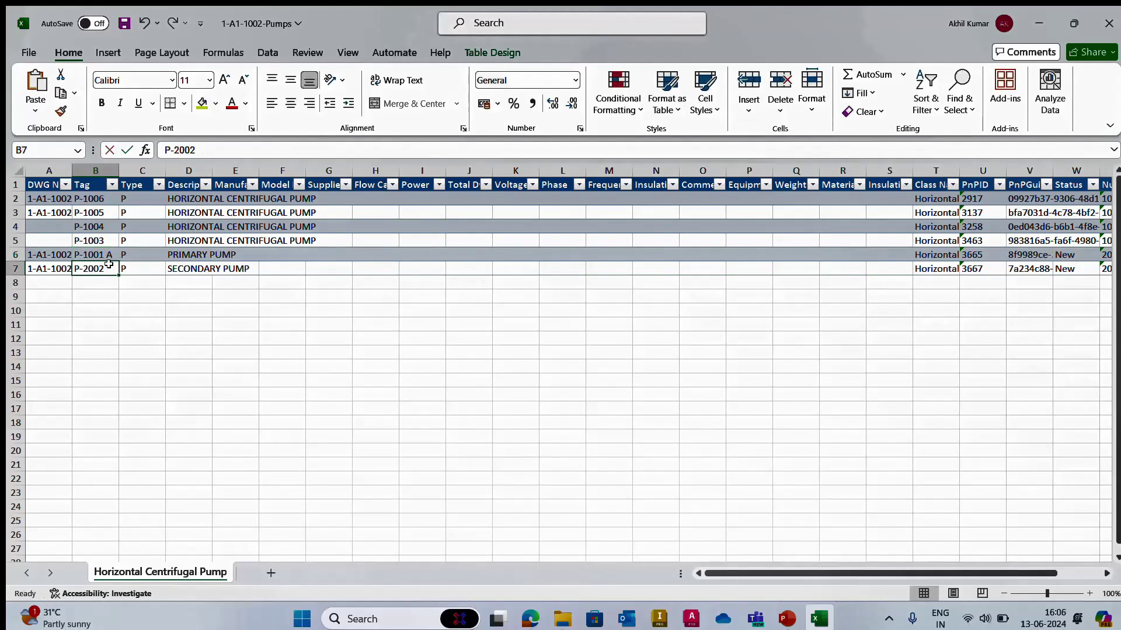
{"action": "double_click", "coordinate": [105, 269]}
{"action": "left_click_drag", "start_coordinate": [105, 269], "coordinate": [84, 275]}
{"action": "type", "text": "1"}
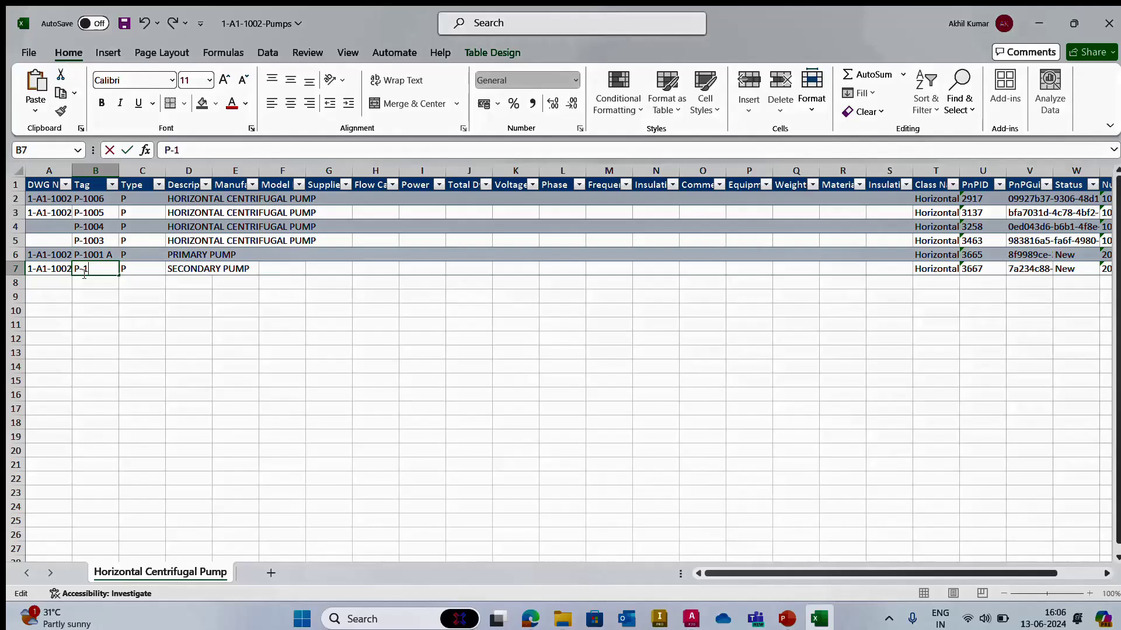
{"action": "type", "text": "001 A"}
{"action": "key", "text": "BackSpace"}
Finish the P-1001 B tag and widen the Manufacturer, Description and Type columns.
{"action": "type", "text": "B"}
{"action": "left_click", "coordinate": [278, 257]}
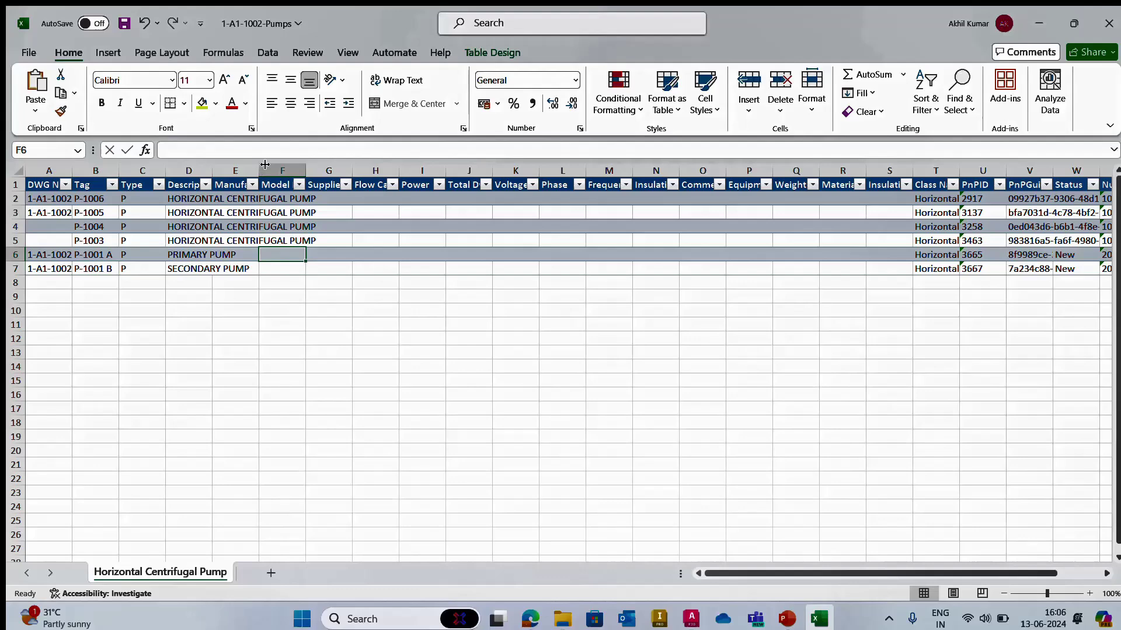
{"action": "left_click_drag", "start_coordinate": [259, 171], "coordinate": [328, 170]}
{"action": "left_click_drag", "start_coordinate": [210, 171], "coordinate": [314, 170]}
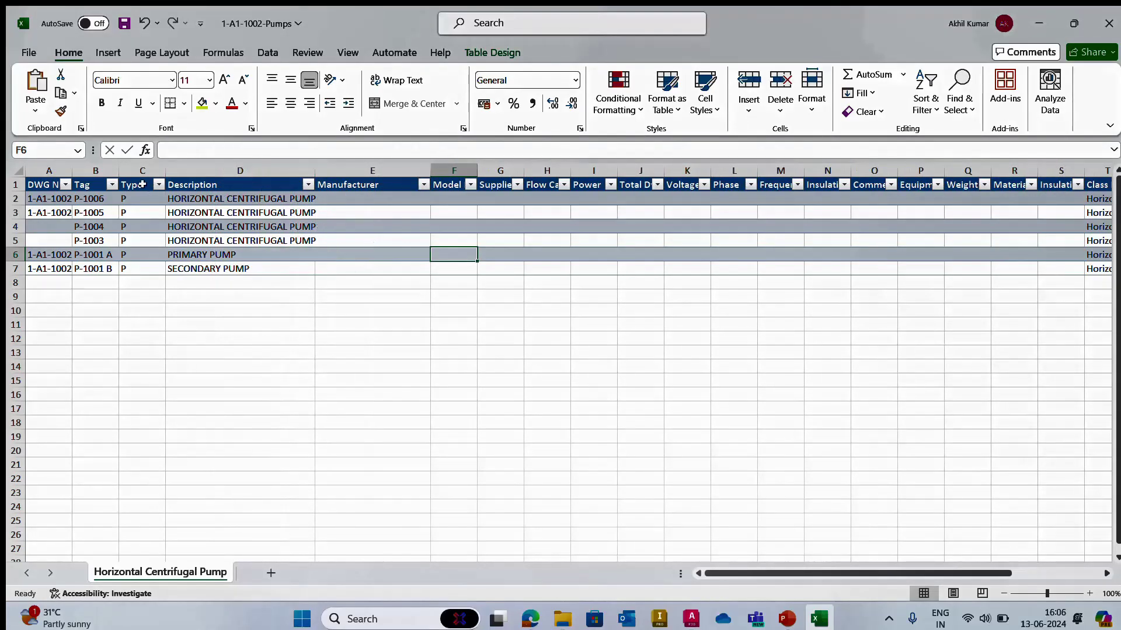
{"action": "left_click_drag", "start_coordinate": [166, 169], "coordinate": [213, 170]}
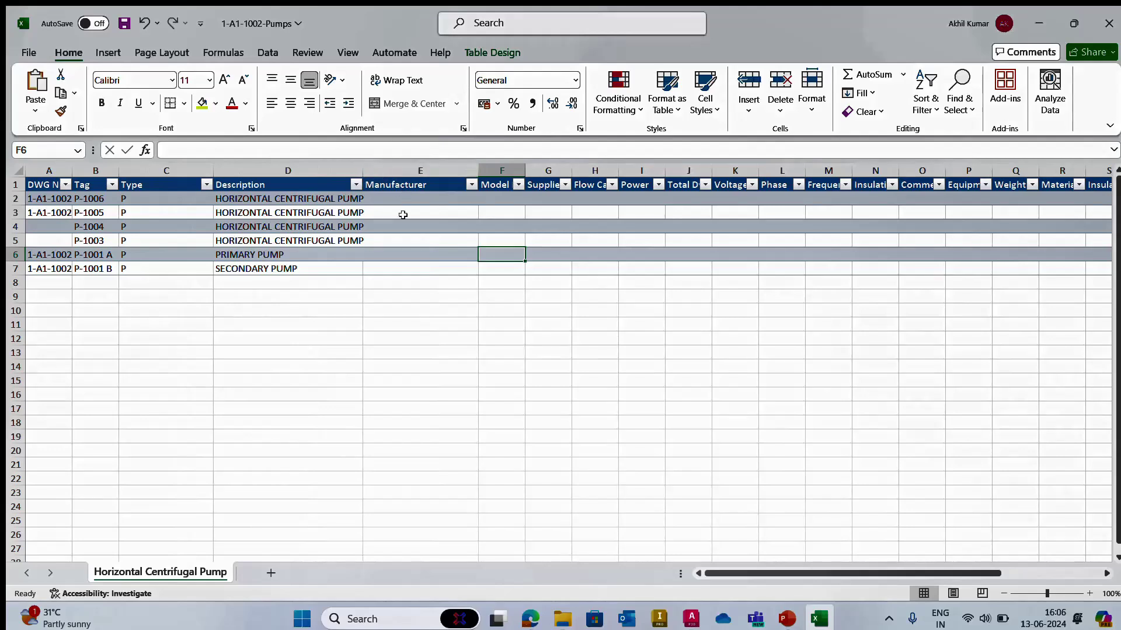
Enter ACME.inc, model 1234-56, xy.ltd, 100gph and 100ft in row 6, then select E6:J6.
{"action": "double_click", "coordinate": [411, 257]}
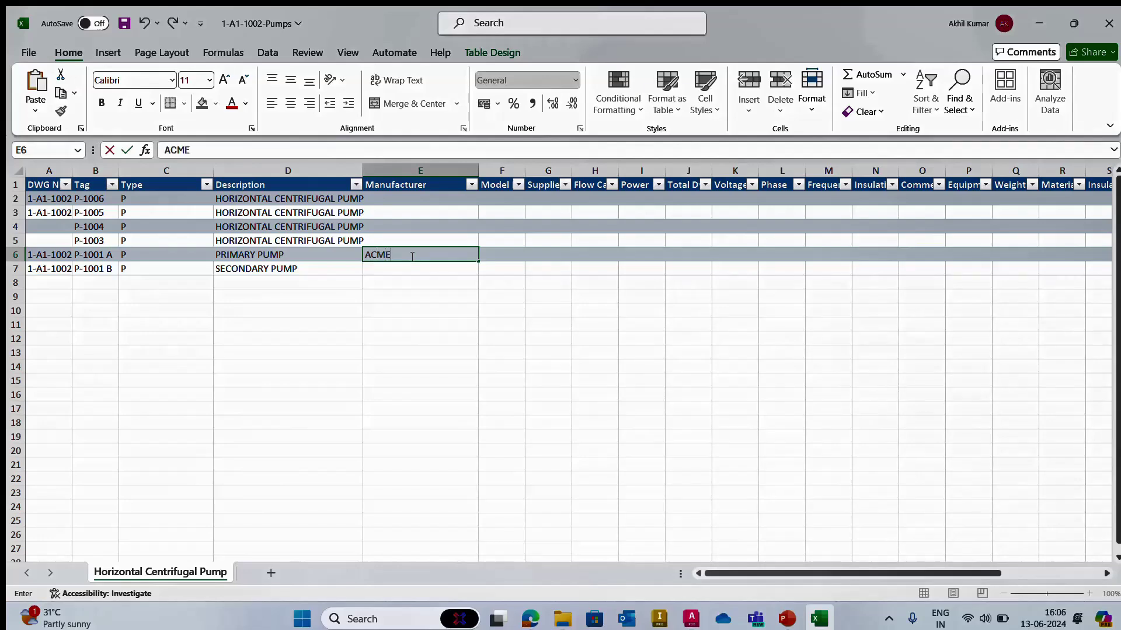
{"action": "key", "text": "Caps_Lock"}
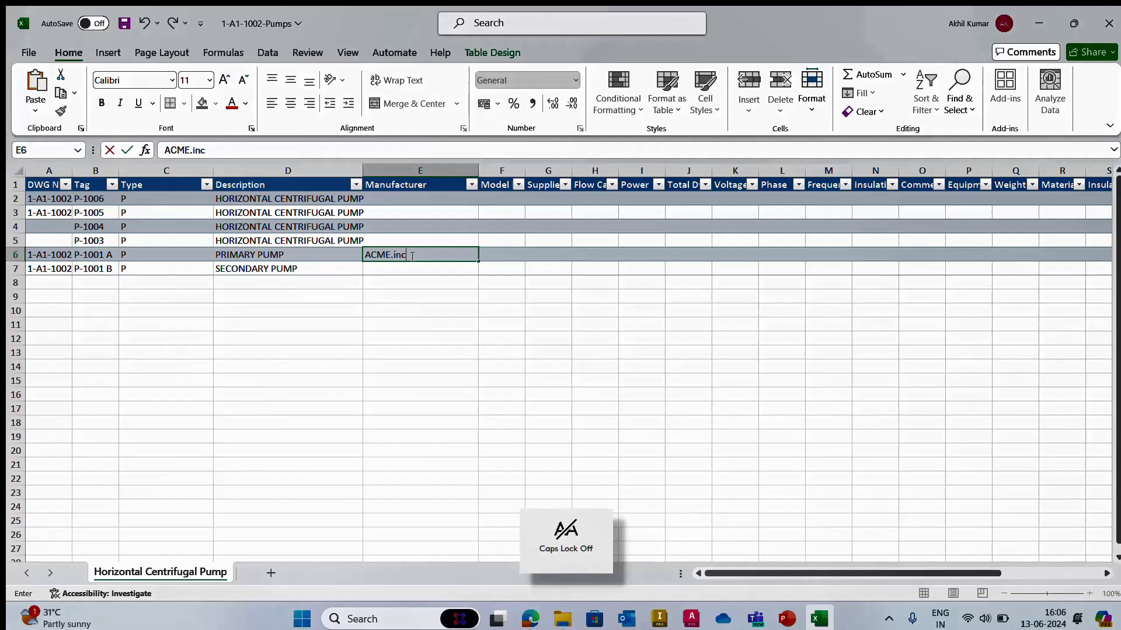
{"action": "left_click", "coordinate": [508, 258]}
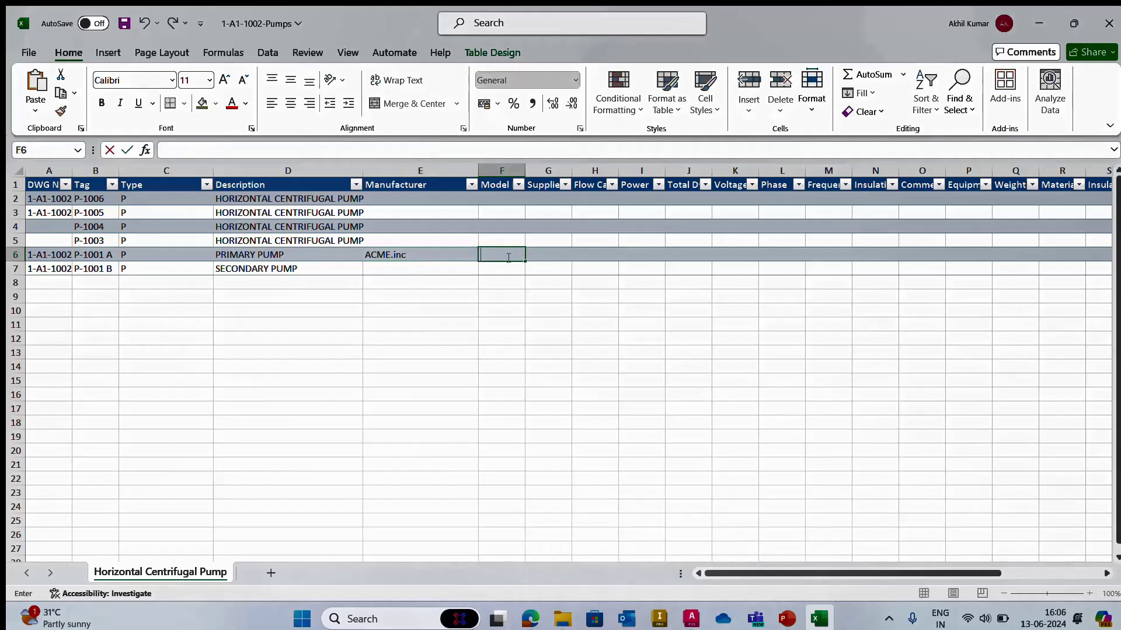
{"action": "type", "text": "1234-56"}
{"action": "left_click", "coordinate": [545, 254]}
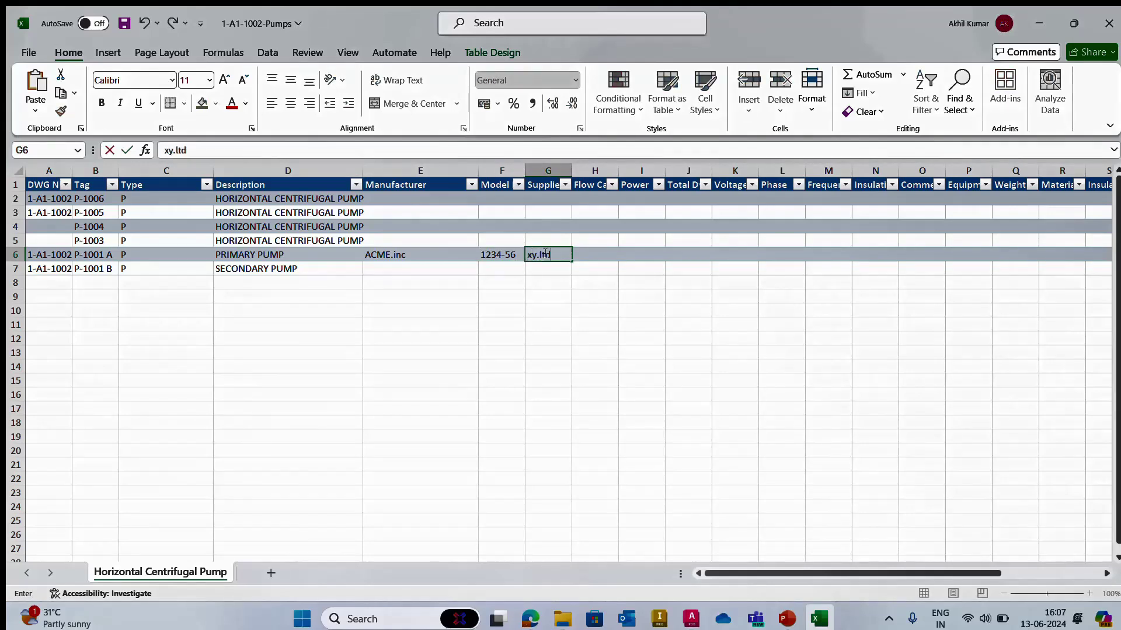
{"action": "left_click", "coordinate": [594, 256]}
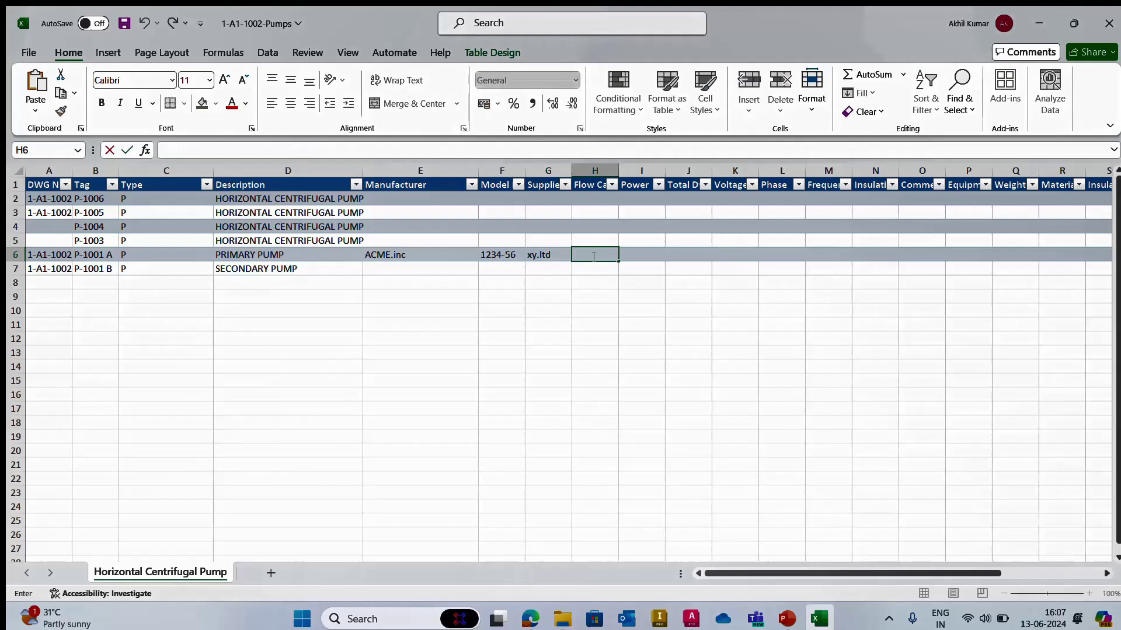
{"action": "type", "text": "100gph"}
{"action": "left_click", "coordinate": [635, 257]}
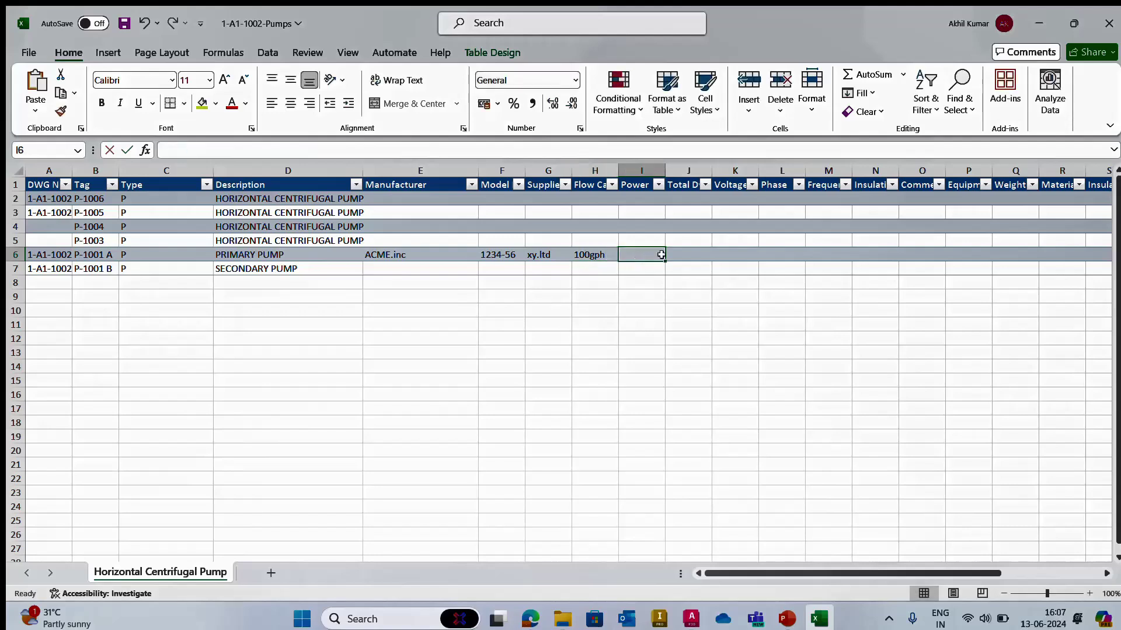
{"action": "left_click", "coordinate": [692, 259]}
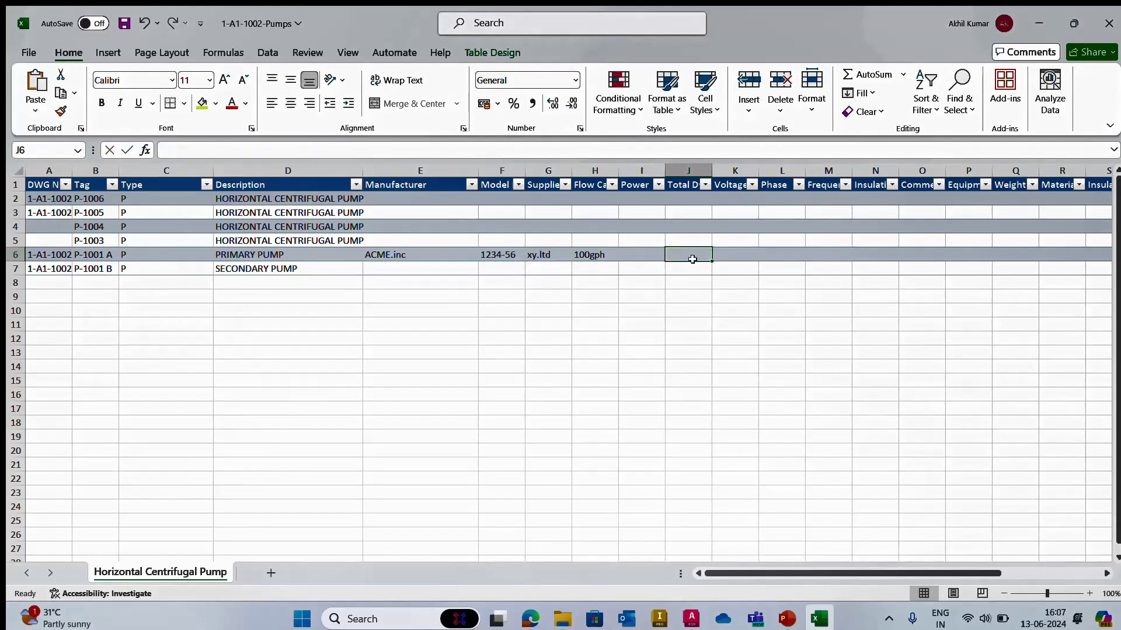
{"action": "type", "text": "100ft"}
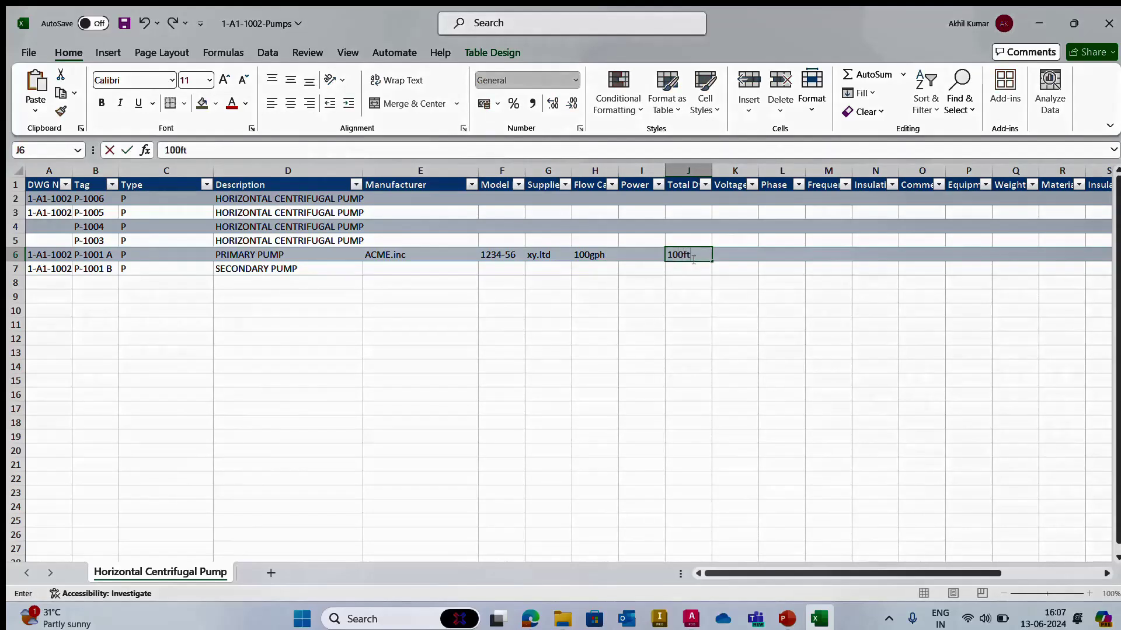
{"action": "left_click_drag", "start_coordinate": [459, 255], "coordinate": [716, 273]}
Fill the row 6 details down to P-1001 B (model 1234-57), then save and close the workbook.
{"action": "left_click", "coordinate": [549, 380]}
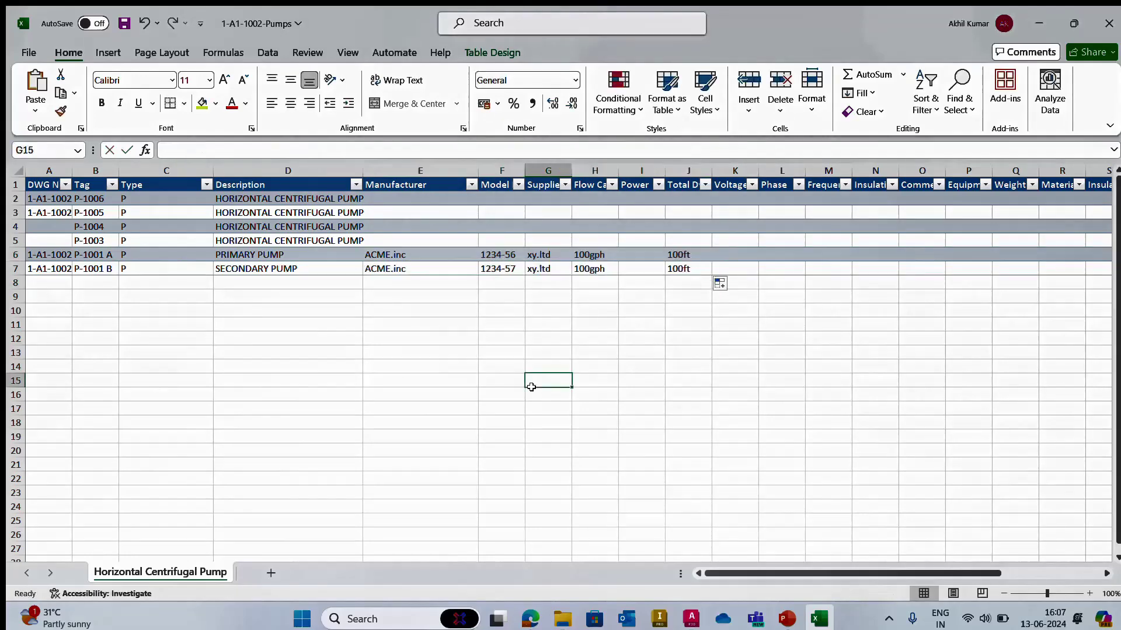
{"action": "left_click", "coordinate": [125, 23]}
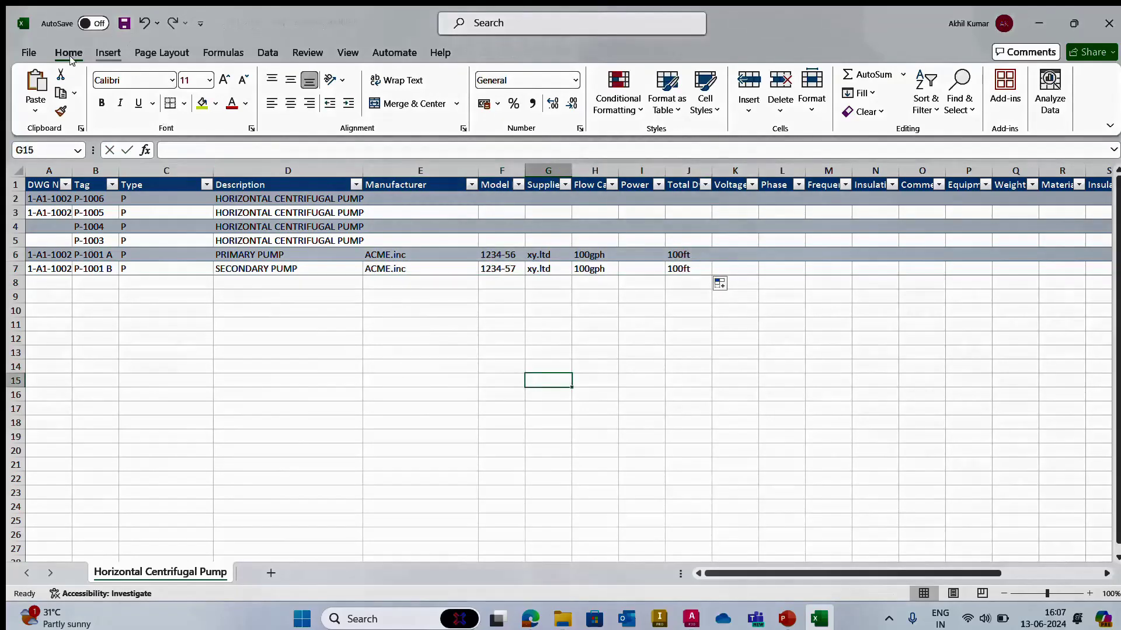
{"action": "left_click", "coordinate": [29, 53]}
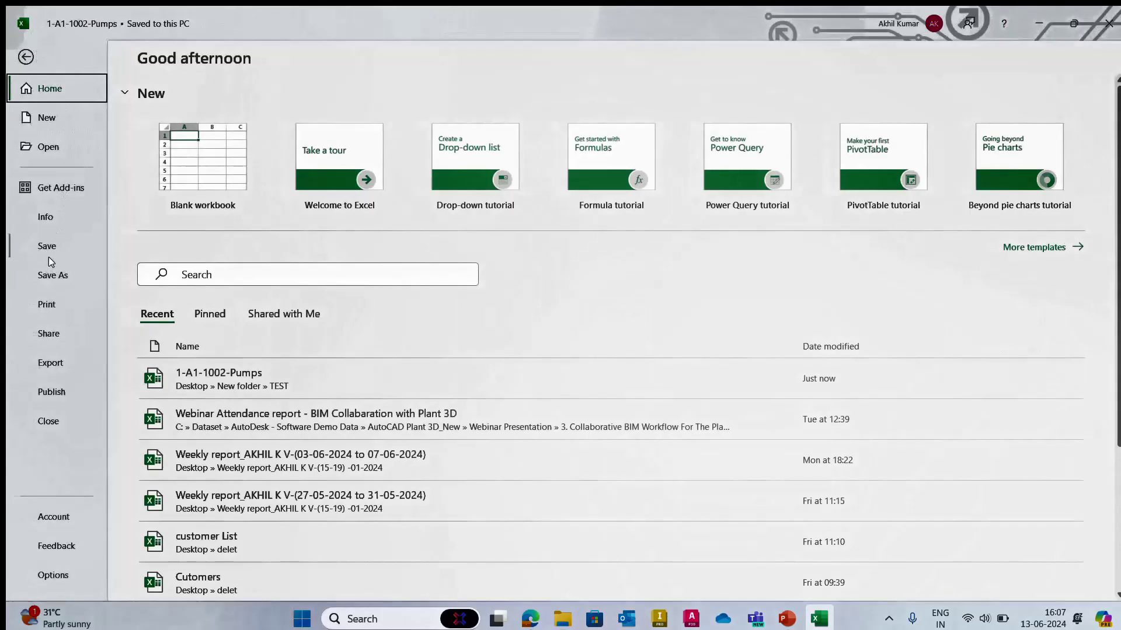
{"action": "left_click", "coordinate": [48, 255]}
{"action": "left_click", "coordinate": [1108, 24]}
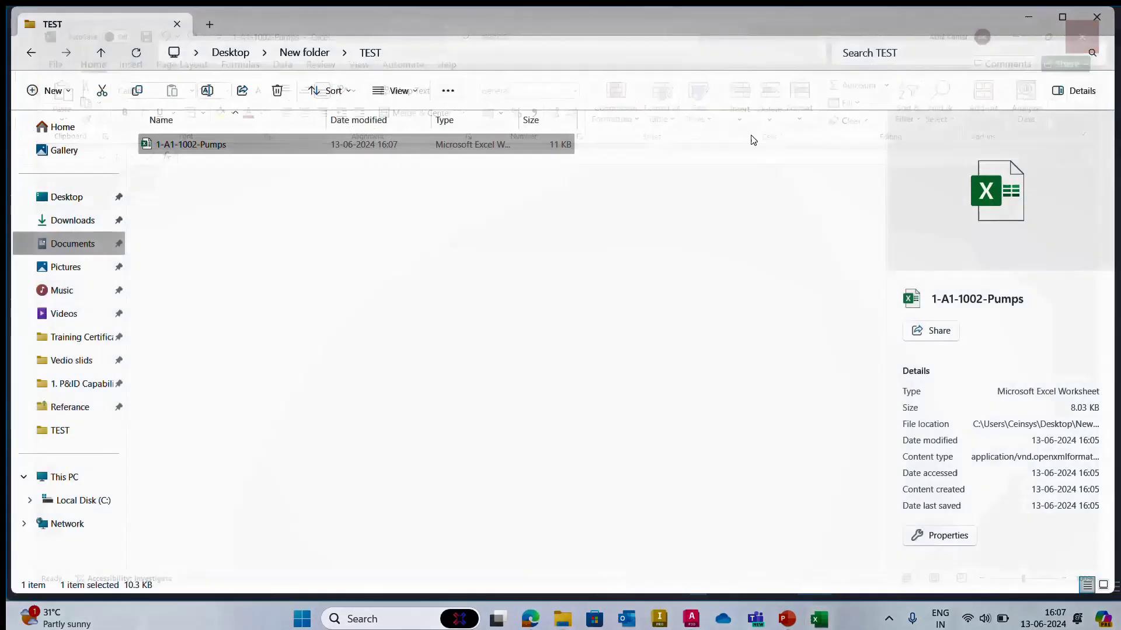
Back in drawing 1-A1-1002, import 1-A1-1002-Pumps.xlsx from Desktop > New folder > TEST.
{"action": "mouse_move", "coordinate": [713, 619]}
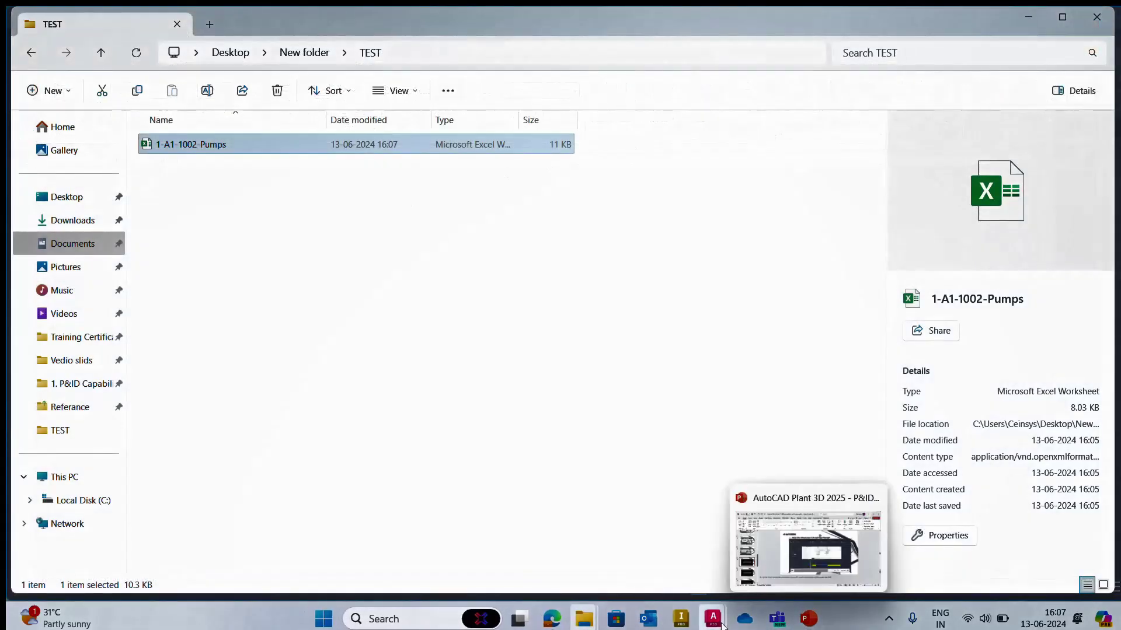
{"action": "left_click", "coordinate": [838, 543]}
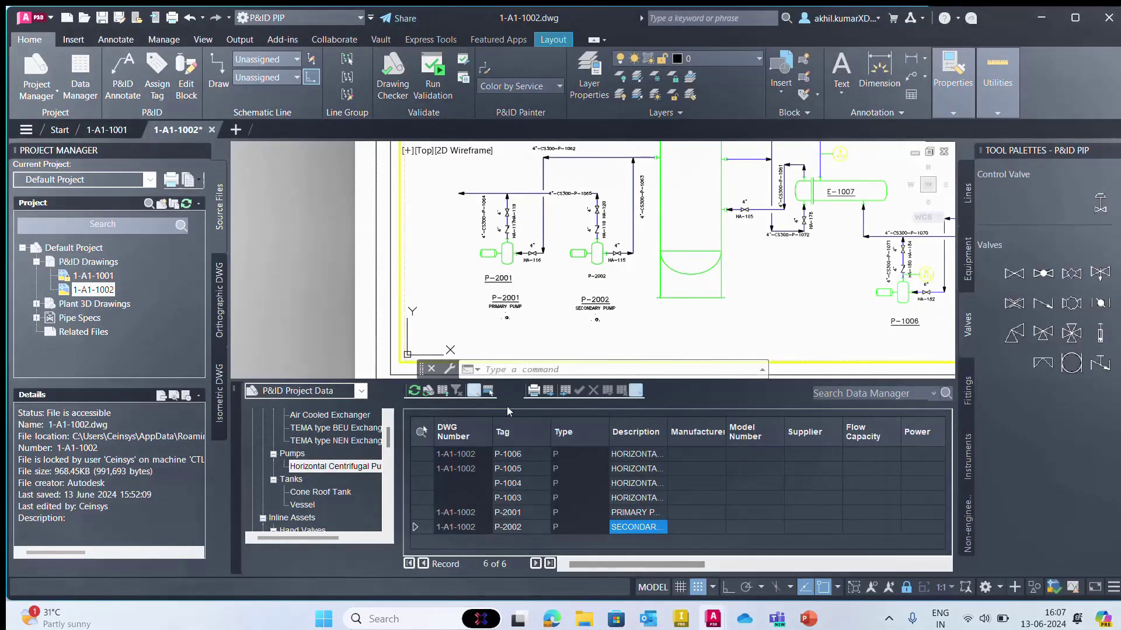
{"action": "left_click", "coordinate": [567, 395]}
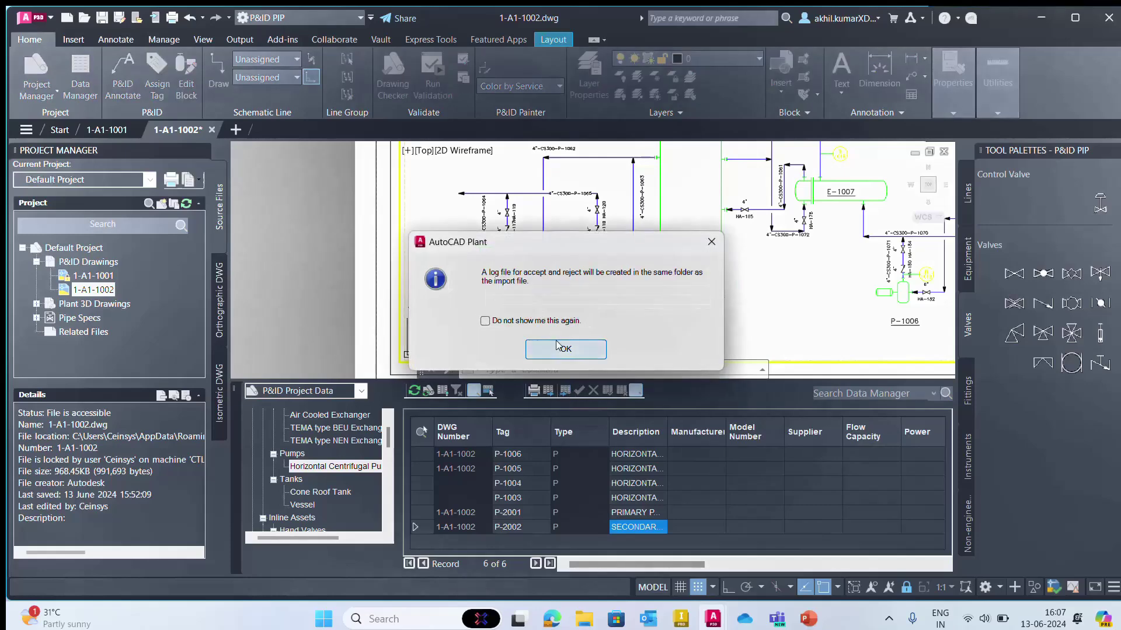
{"action": "left_click", "coordinate": [565, 349]}
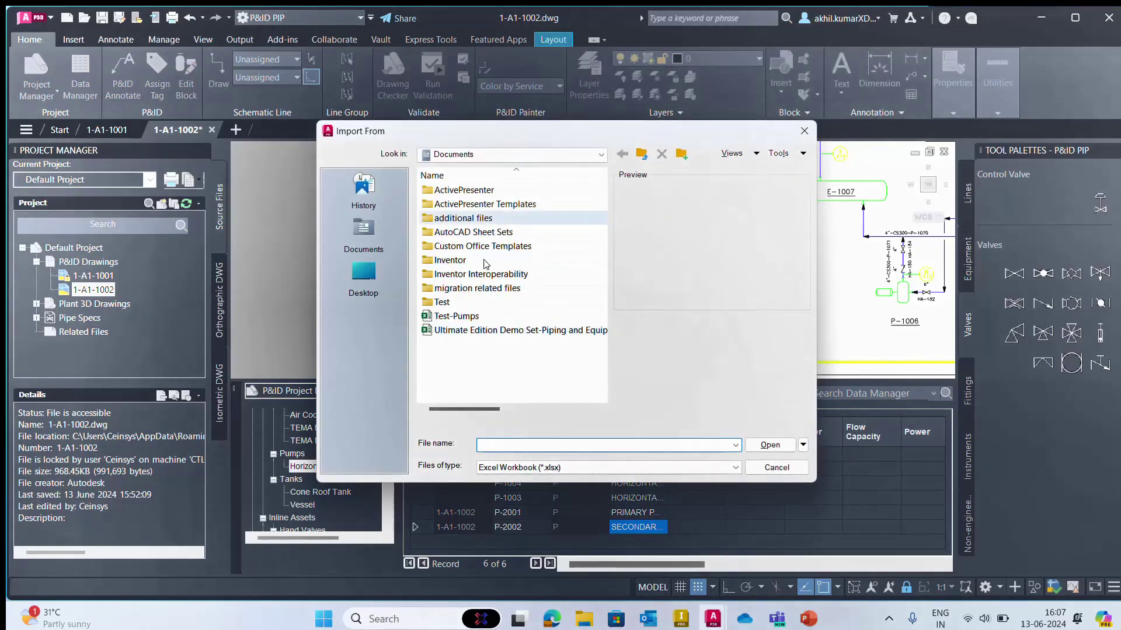
{"action": "left_click", "coordinate": [365, 274]}
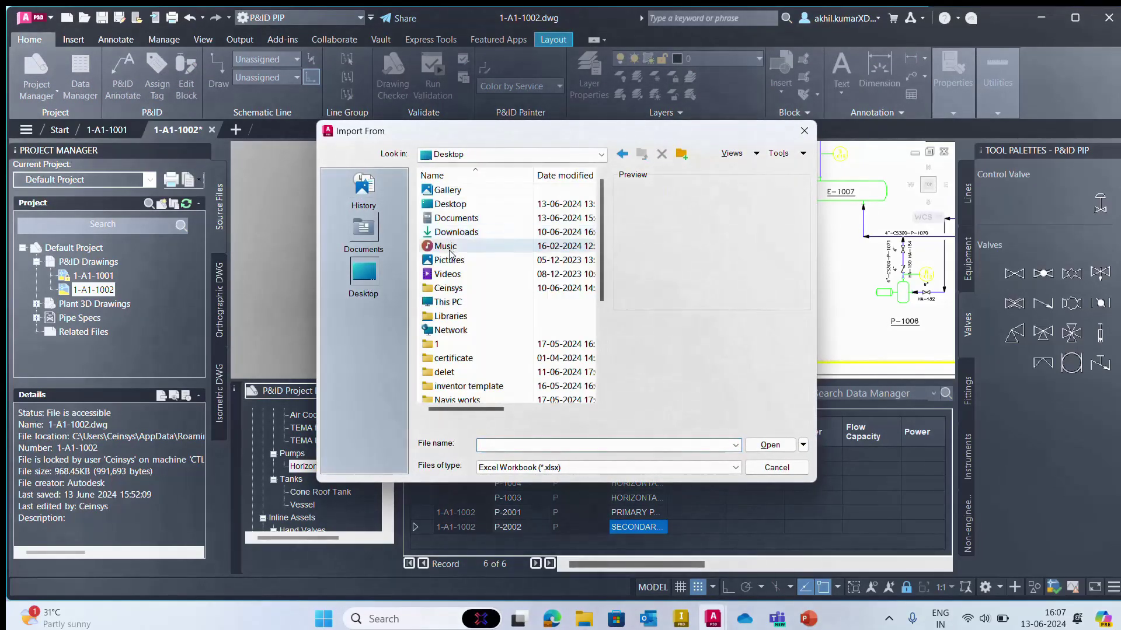
{"action": "scroll", "coordinate": [461, 394], "scroll_direction": "down", "scroll_amount": 2}
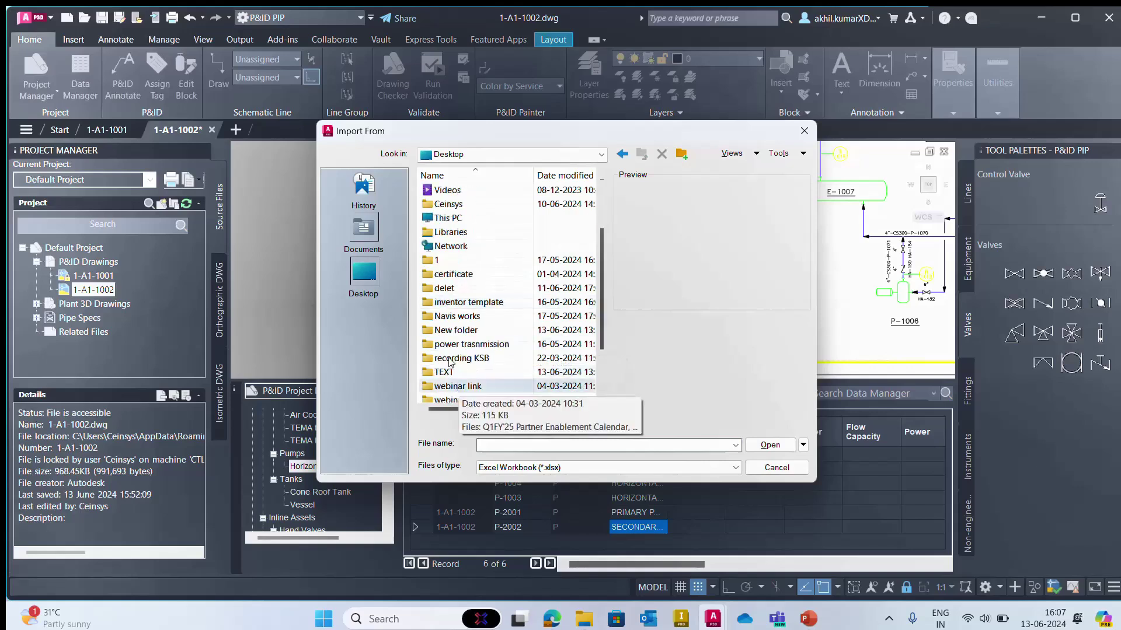
{"action": "double_click", "coordinate": [459, 330]}
{"action": "double_click", "coordinate": [453, 188]}
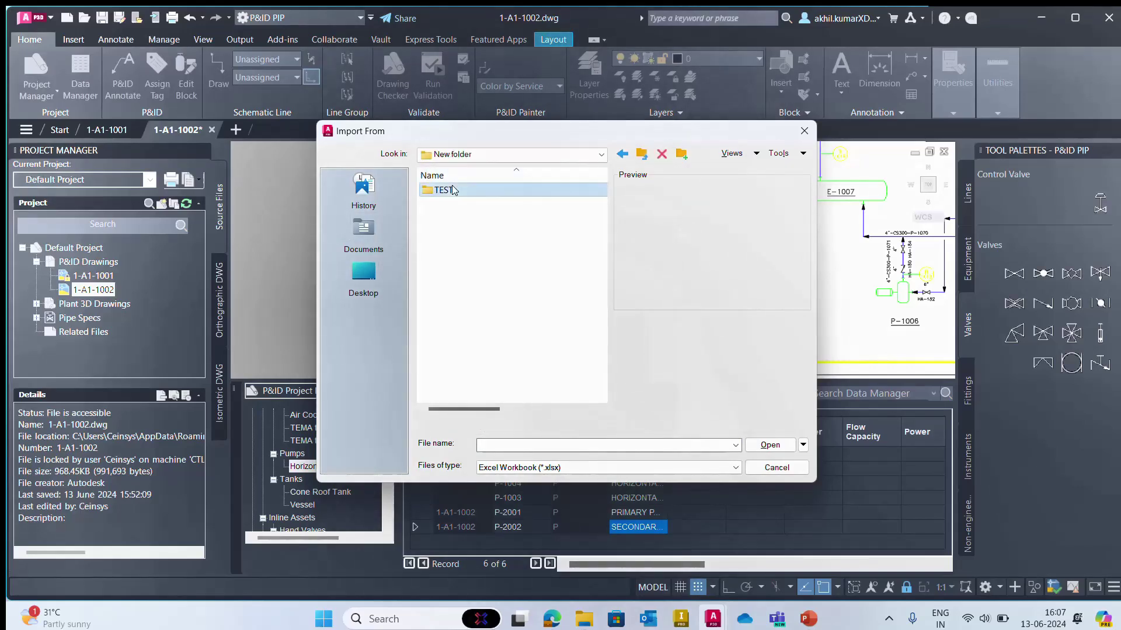
{"action": "left_click", "coordinate": [467, 190]}
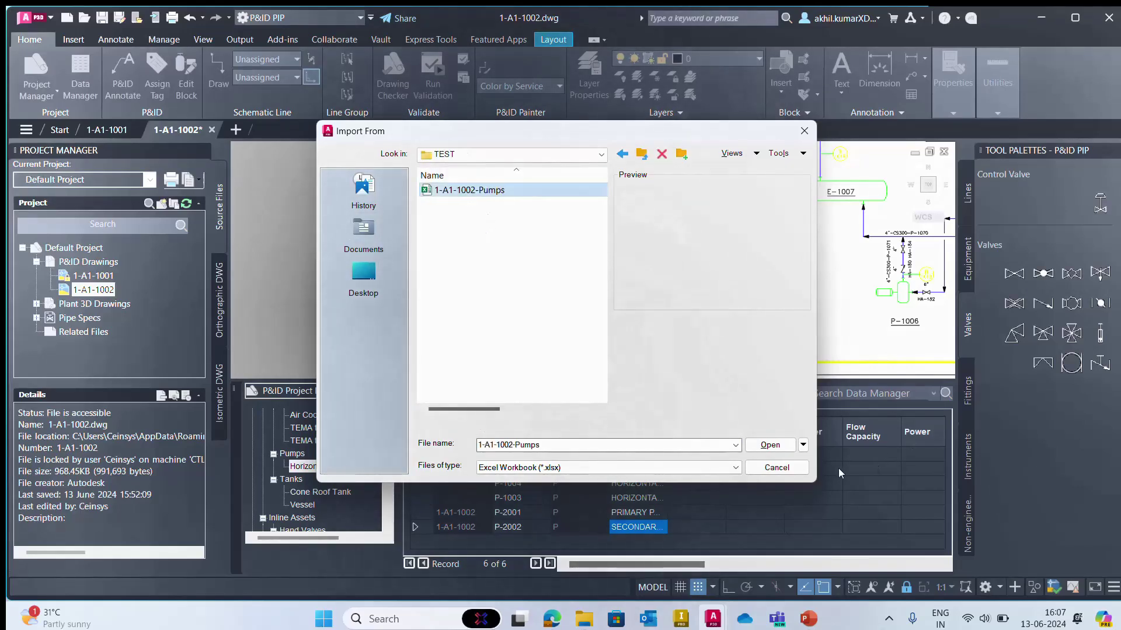
{"action": "left_click", "coordinate": [764, 445]}
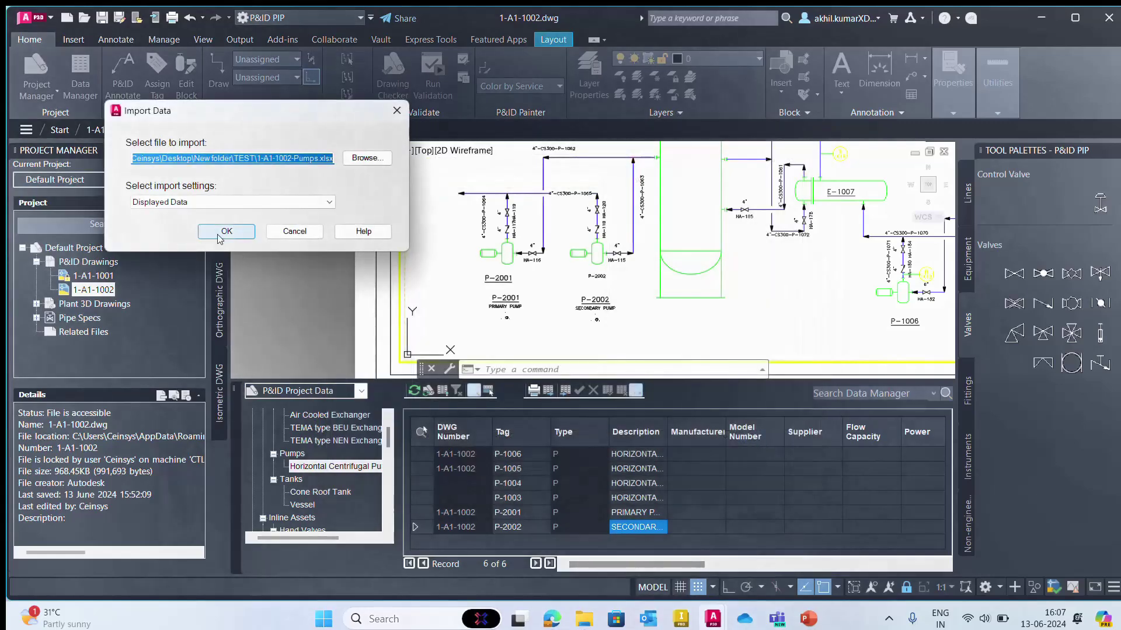
Import the edited P-1001 A/B pump data and review the clouded pumps and highlighted rows.
{"action": "left_click", "coordinate": [227, 231]}
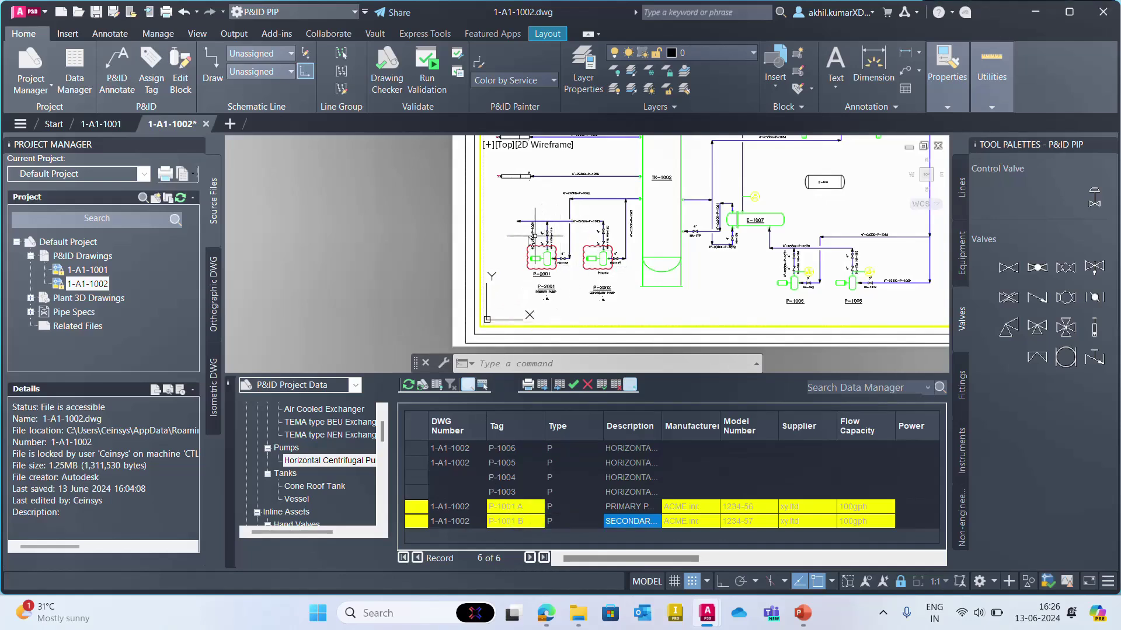
{"action": "scroll", "coordinate": [534, 256], "scroll_direction": "up", "scroll_amount": 2}
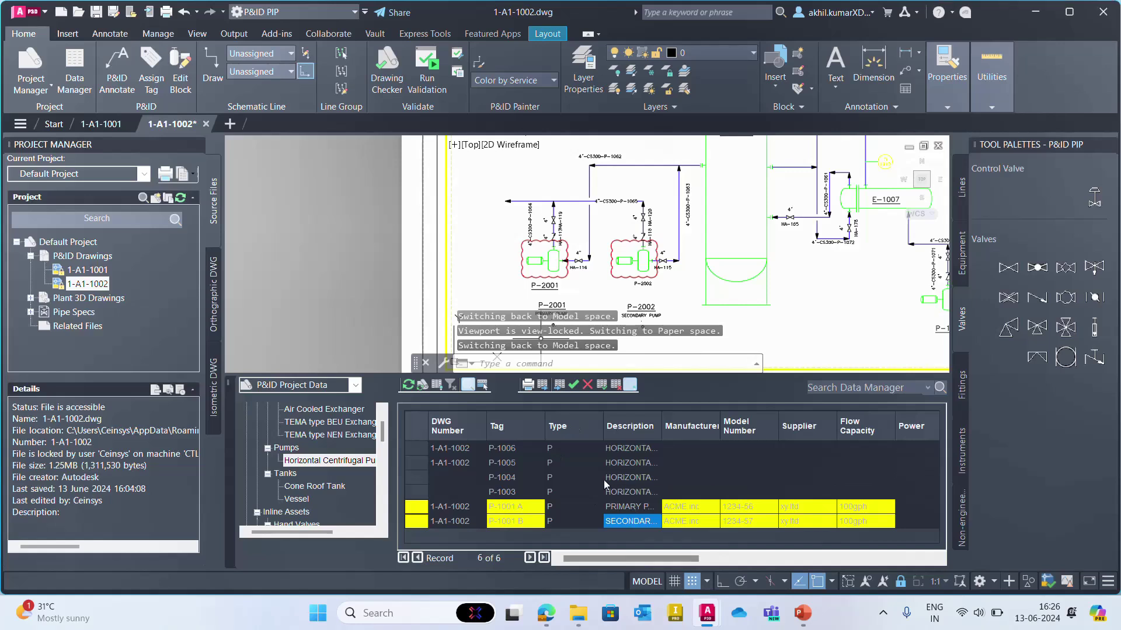
{"action": "left_click", "coordinate": [591, 461]}
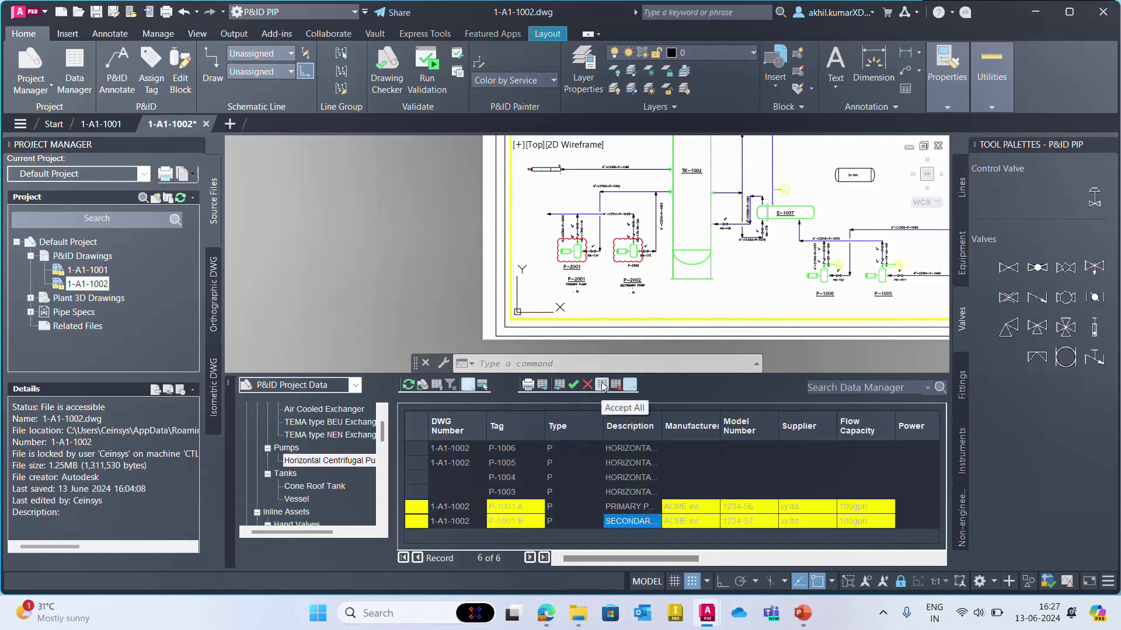
Accept all imported changes and verify the pump tags show P-1001 A/B with ACME.inc, 100gph.
{"action": "left_click", "coordinate": [602, 387]}
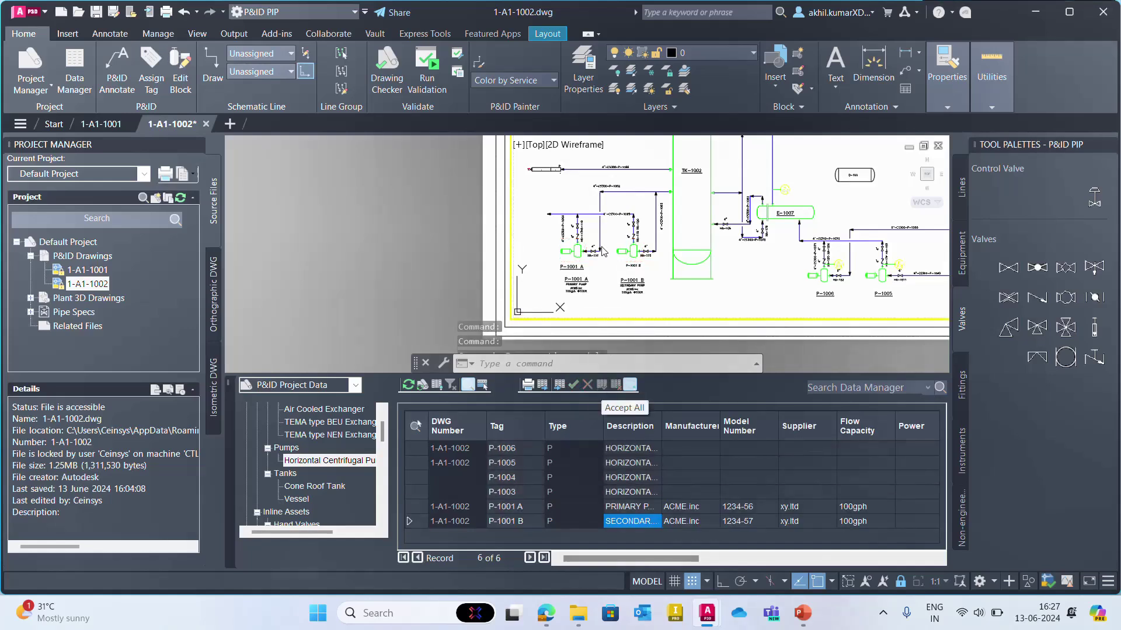
{"action": "scroll", "coordinate": [579, 311], "scroll_direction": "up", "scroll_amount": 5}
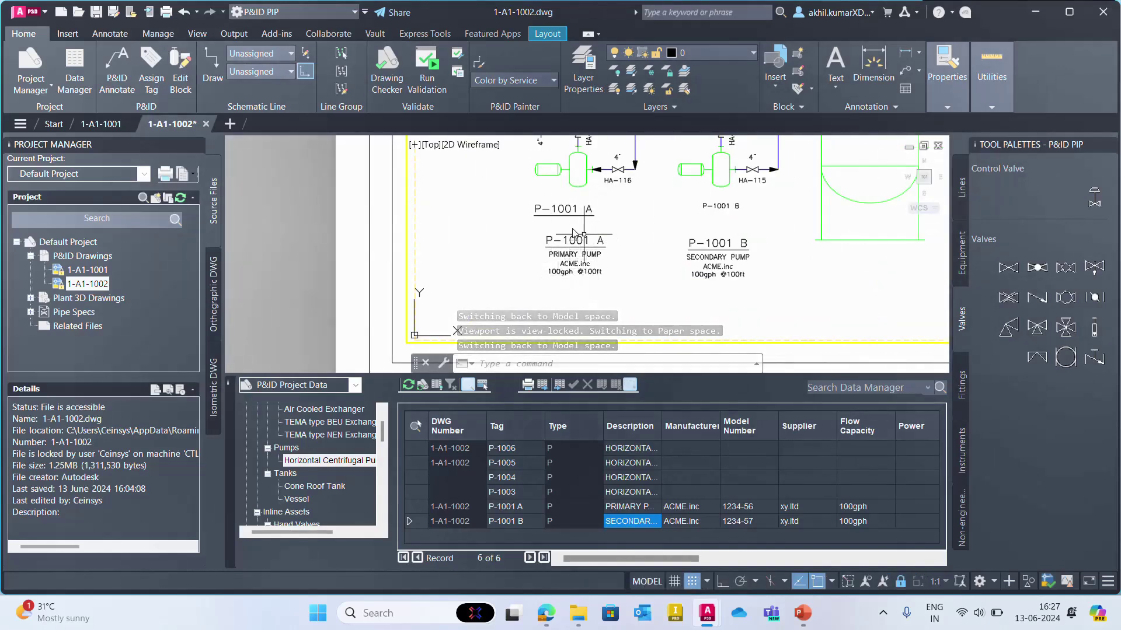
{"action": "scroll", "coordinate": [571, 261], "scroll_direction": "down", "scroll_amount": 5}
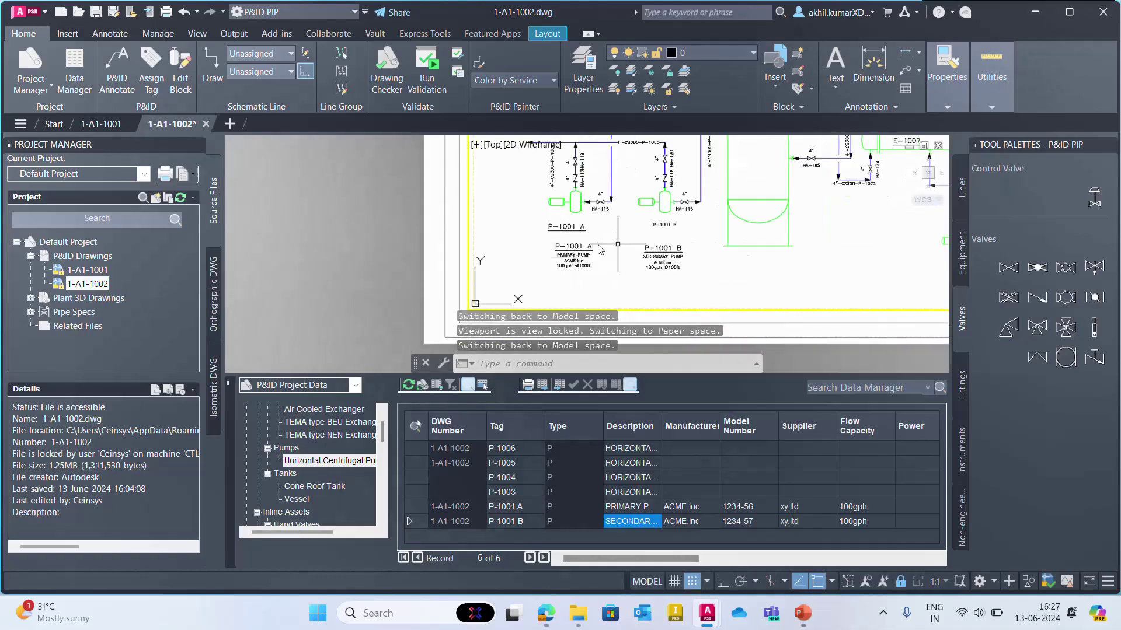